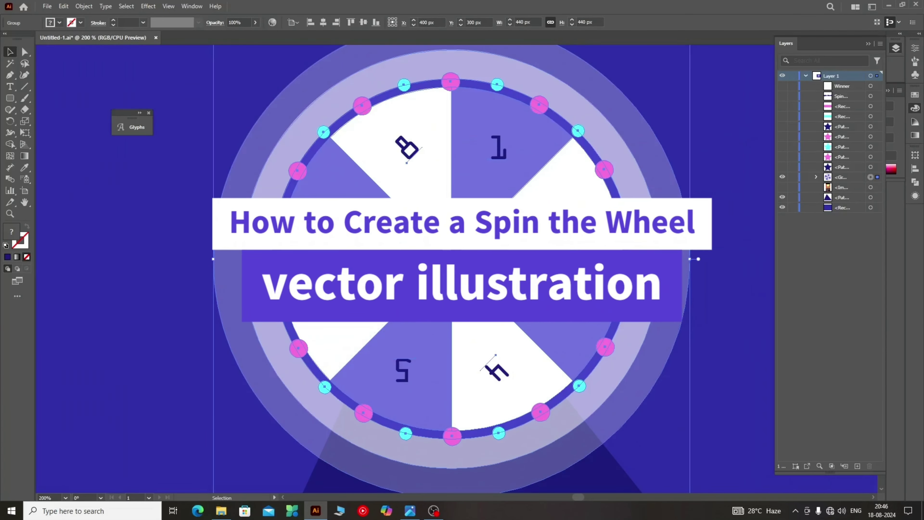
Step: Zoom out and drag the wheel plus shadow triangle left, off the artboard
{"action": "key", "text": "ctrl+minus"}
{"action": "key", "text": "ctrl+minus"}
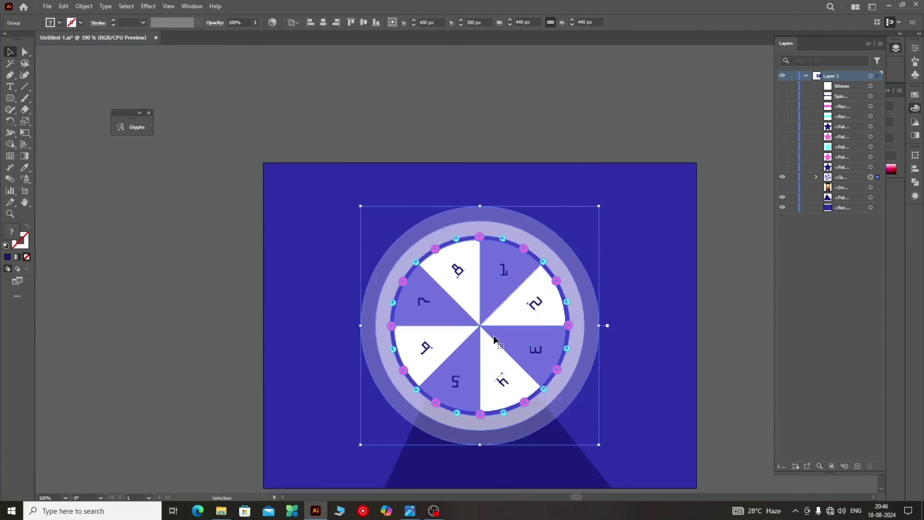
{"action": "left_click", "coordinate": [527, 461], "text": "shift"}
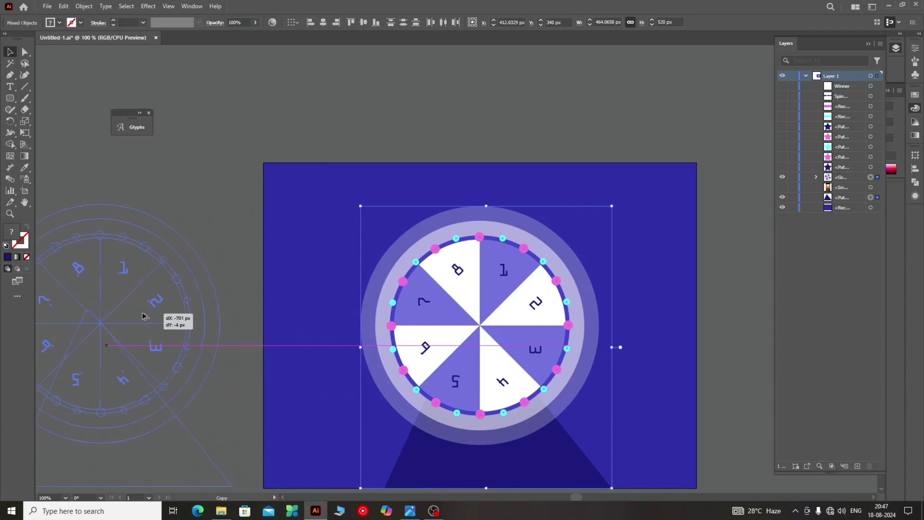
{"action": "left_click_drag", "start_coordinate": [525, 319], "coordinate": [143, 317]}
{"action": "left_click", "coordinate": [479, 264]}
{"action": "key", "text": "Delete"}
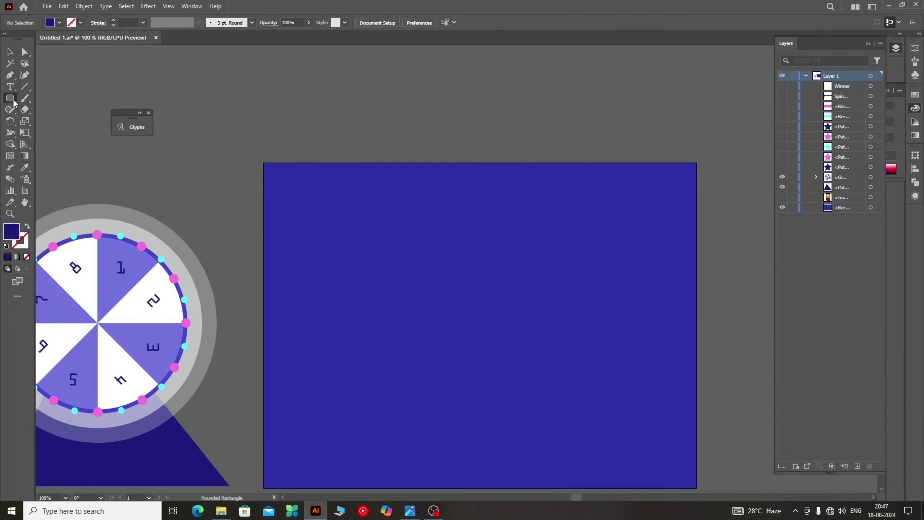
Step: Draw a 440 × 440 px circle with the Ellipse tool
{"action": "left_click_drag", "start_coordinate": [14, 103], "coordinate": [131, 213]}
{"action": "left_click", "coordinate": [132, 212]}
{"action": "left_click", "coordinate": [11, 103]}
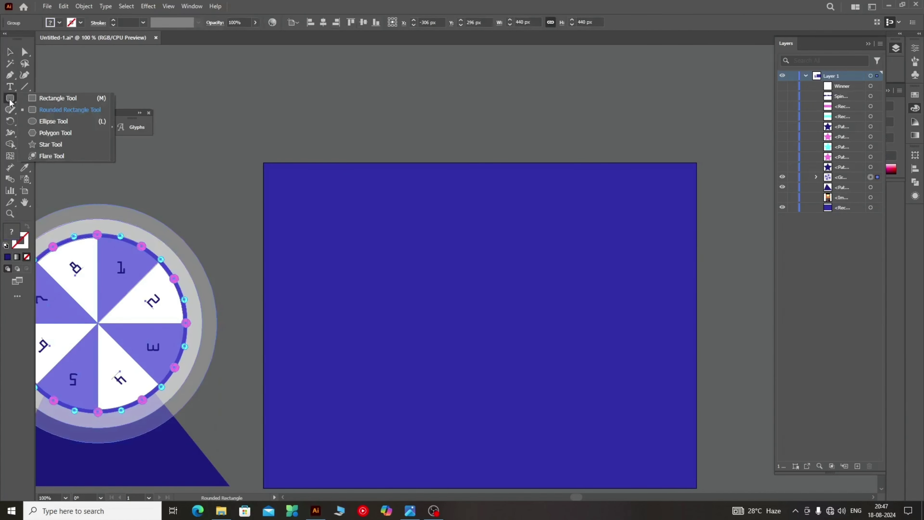
{"action": "left_click", "coordinate": [53, 121]}
{"action": "left_click", "coordinate": [483, 319]}
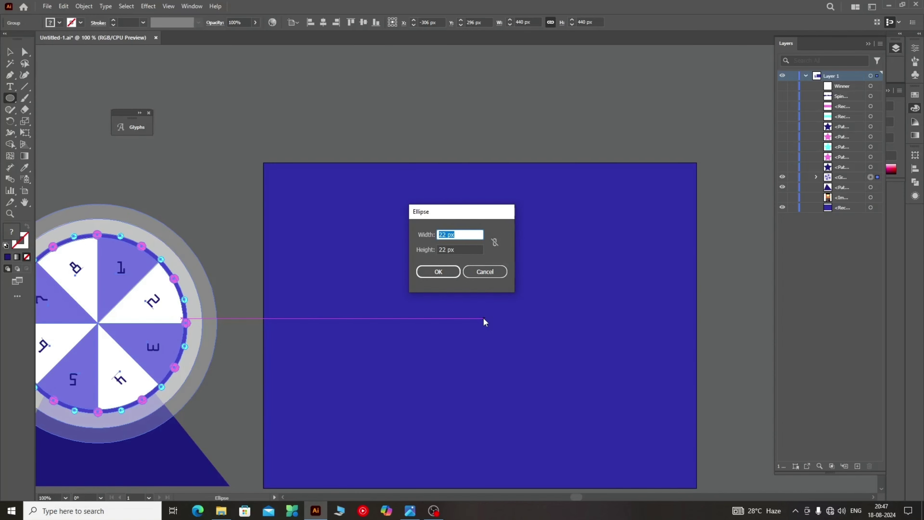
{"action": "key", "text": "Tab"}
{"action": "type", "text": "440"}
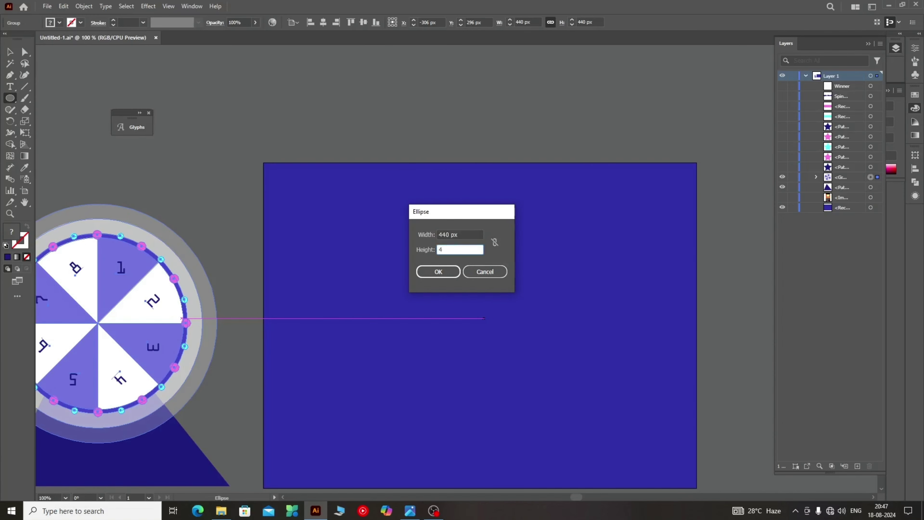
{"action": "key", "text": "Return"}
Step: Centre the circle on the artboard and set its opacity to 25%
{"action": "left_click", "coordinate": [413, 22]}
{"action": "left_click", "coordinate": [452, 23]}
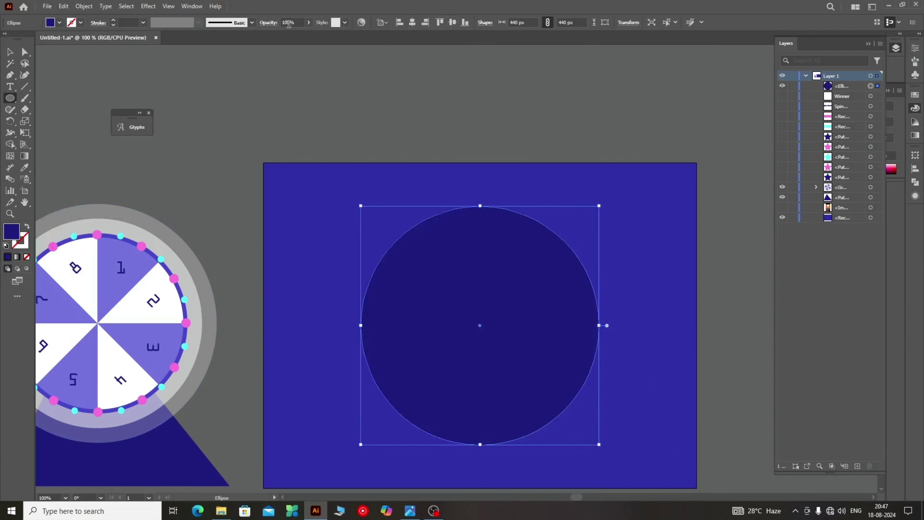
{"action": "type", "text": "25"}
{"action": "key", "text": "Return"}
Step: Offset the circle path by -30 px to add a 380 px circle
{"action": "left_click", "coordinate": [84, 6]}
{"action": "mouse_move", "coordinate": [97, 267]}
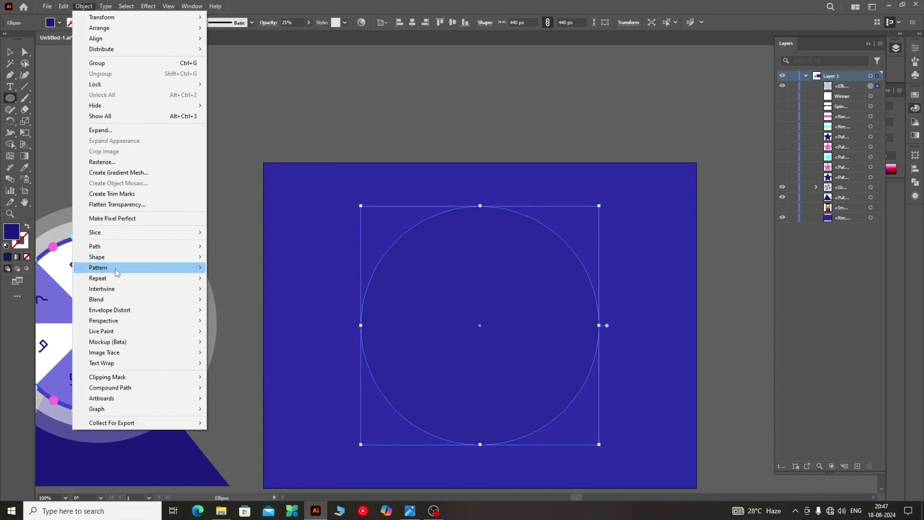
{"action": "left_click", "coordinate": [250, 282]}
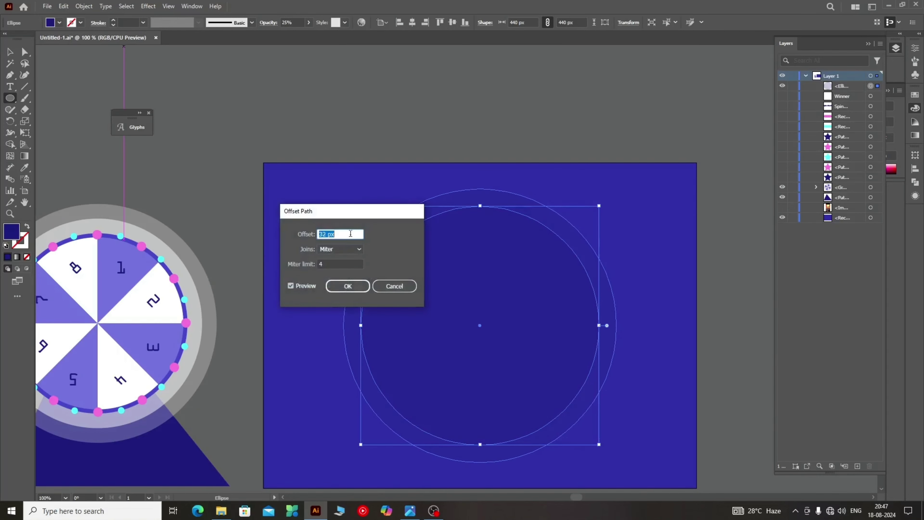
{"action": "key", "text": "shift+Down"}
{"action": "key", "text": "shift+Down"}
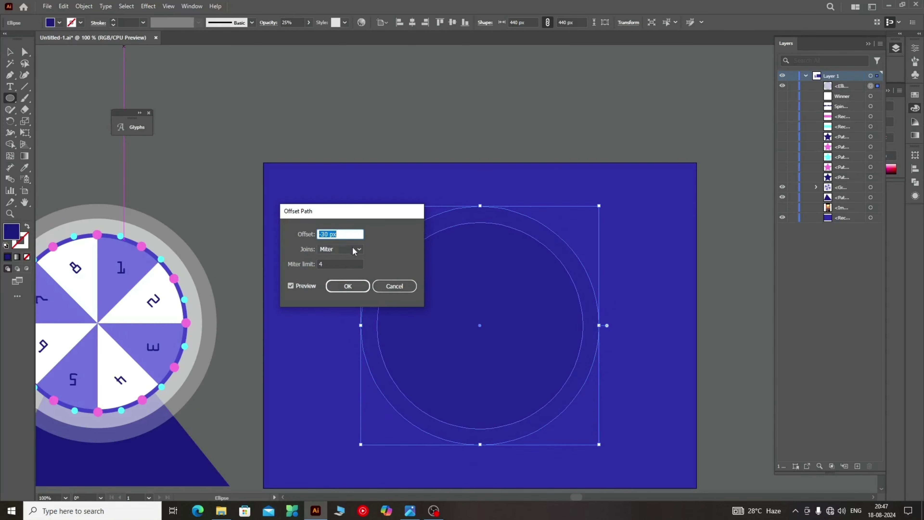
{"action": "key", "text": "Return"}
{"action": "key", "text": "v"}
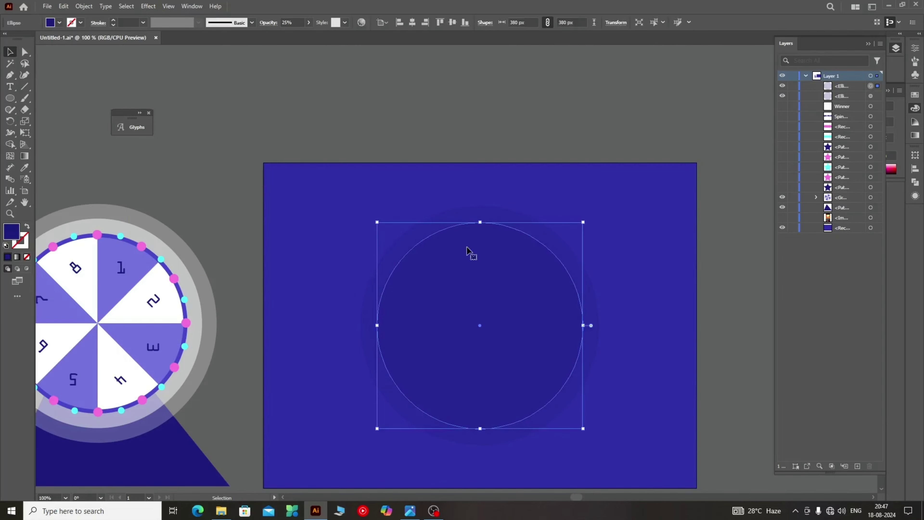
Step: Offset again by -30 px for a 320 px circle with a lighter fill
{"action": "left_click", "coordinate": [84, 6]}
{"action": "left_click", "coordinate": [254, 278]}
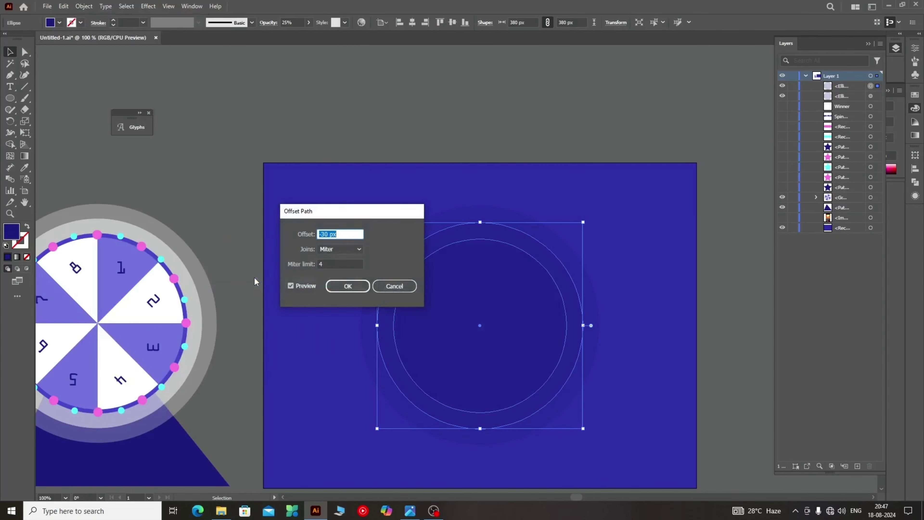
{"action": "key", "text": "Return"}
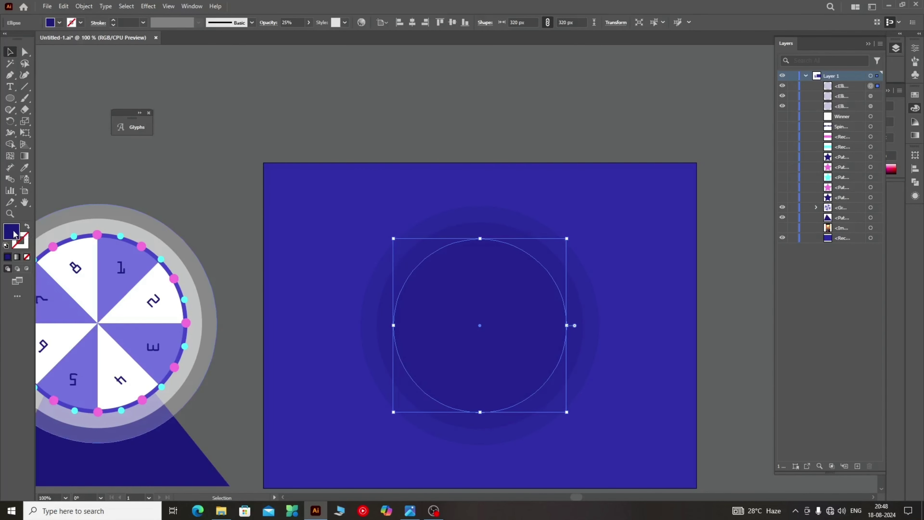
{"action": "double_click", "coordinate": [14, 234]}
{"action": "left_click", "coordinate": [420, 237]}
{"action": "left_click", "coordinate": [545, 193]}
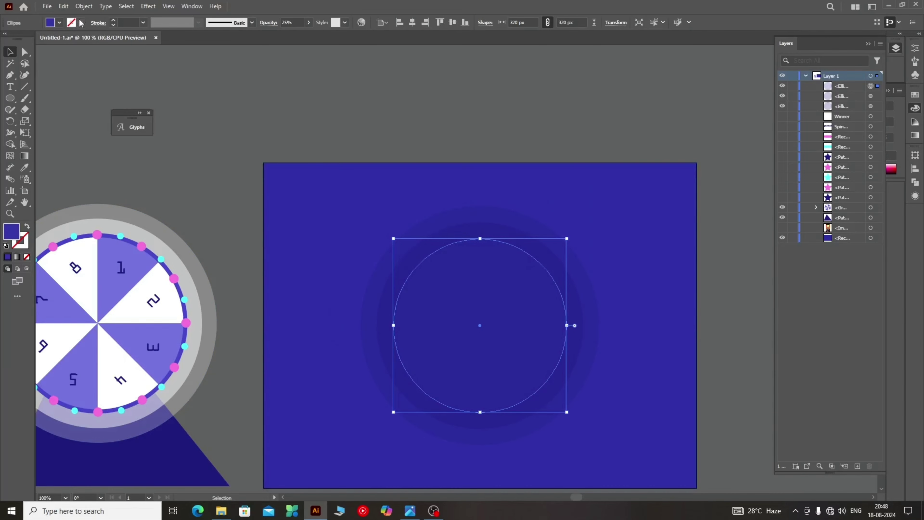
Step: Offset by -10 px for a 300 px inner disc and fill it white
{"action": "left_click", "coordinate": [84, 6]}
{"action": "left_click", "coordinate": [255, 282]}
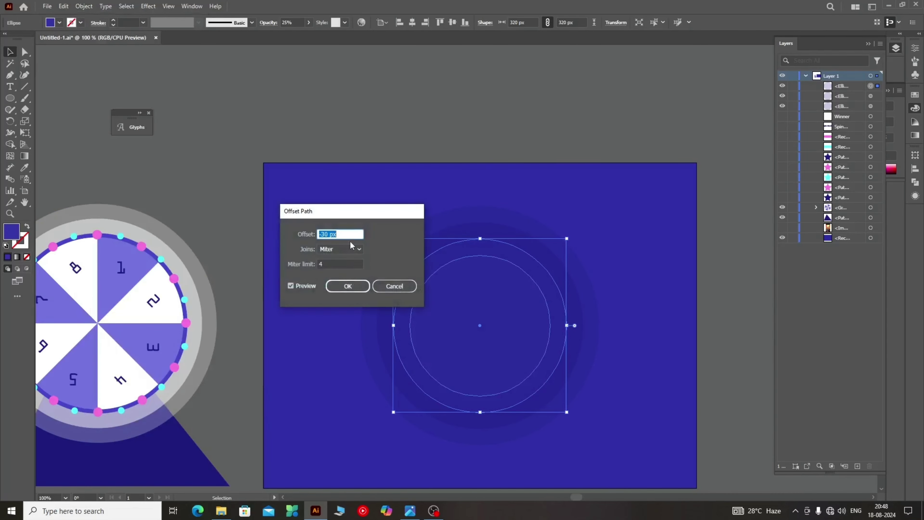
{"action": "key", "text": "Up"}
{"action": "key", "text": "Up"}
{"action": "key", "text": "Up"}
{"action": "key", "text": "Up"}
{"action": "key", "text": "Up"}
{"action": "key", "text": "Up"}
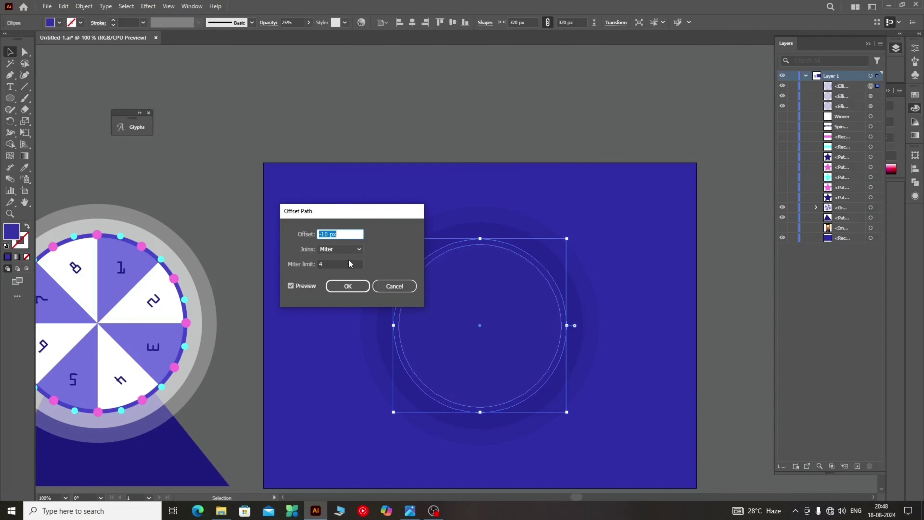
{"action": "left_click", "coordinate": [349, 285]}
{"action": "key", "text": "i"}
{"action": "left_click", "coordinate": [59, 259]}
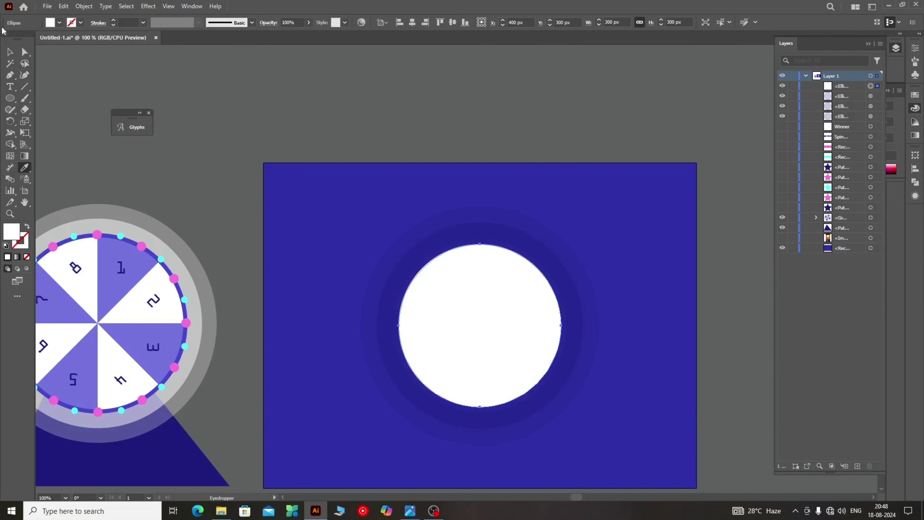
Step: Draw a vertical pink-stroked line across the white circle
{"action": "left_click", "coordinate": [10, 51]}
{"action": "scroll", "coordinate": [364, 255], "scroll_direction": "down", "scroll_amount": 2}
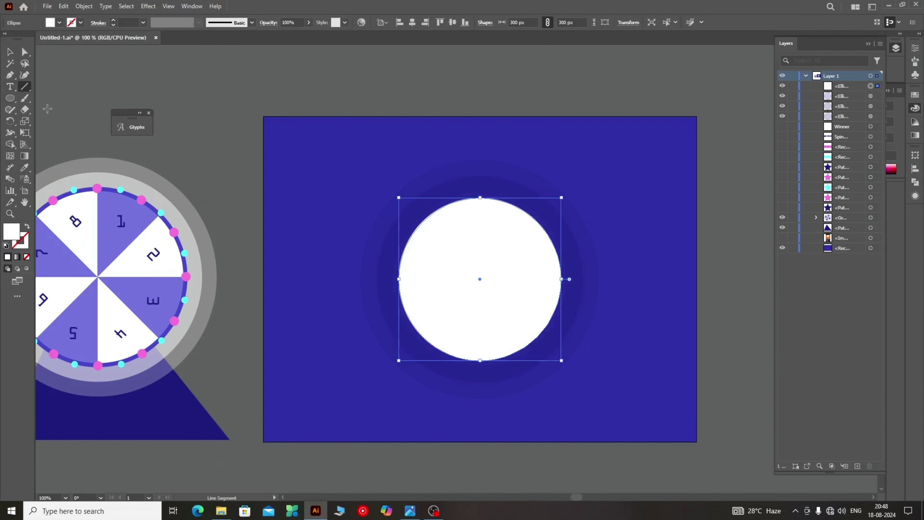
{"action": "key", "text": "ctrl+shift+a"}
{"action": "key", "text": "backslash"}
{"action": "left_click_drag", "start_coordinate": [480, 198], "coordinate": [480, 361]}
{"action": "key", "text": "i"}
{"action": "left_click", "coordinate": [97, 189]}
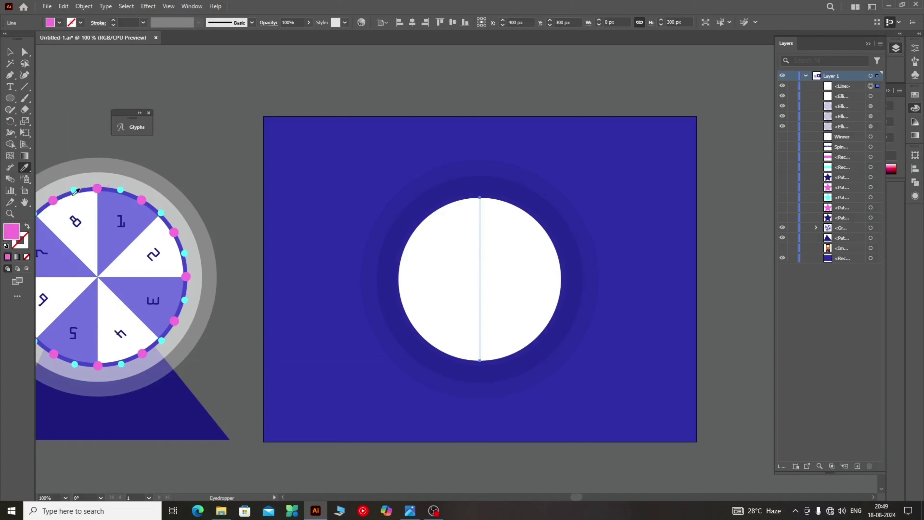
{"action": "left_click", "coordinate": [27, 226]}
Step: Make 45° rotated copies of the line to form eight spokes
{"action": "key", "text": "v"}
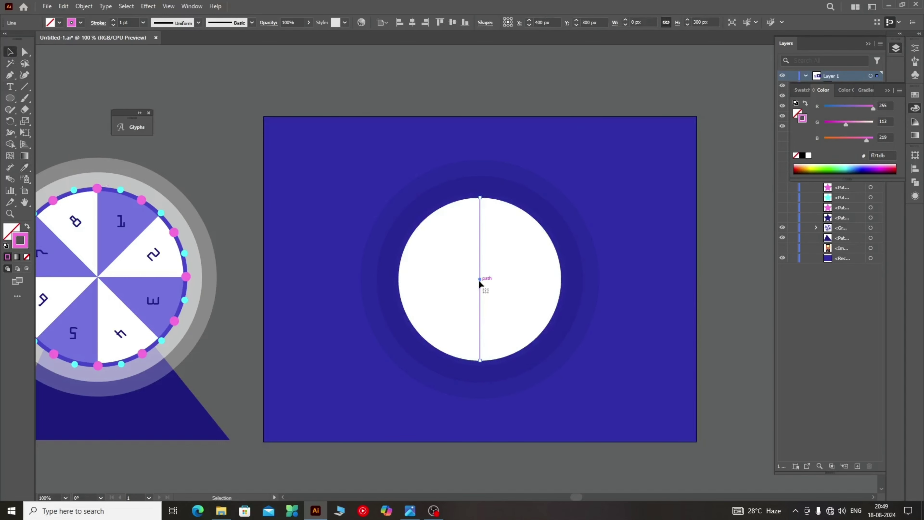
{"action": "right_click", "coordinate": [478, 279]}
{"action": "left_click", "coordinate": [618, 392]}
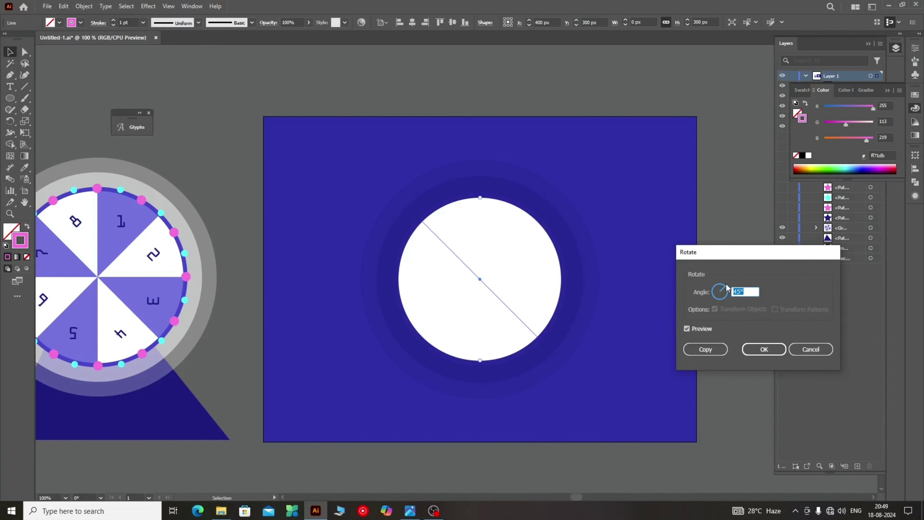
{"action": "left_click", "coordinate": [705, 349]}
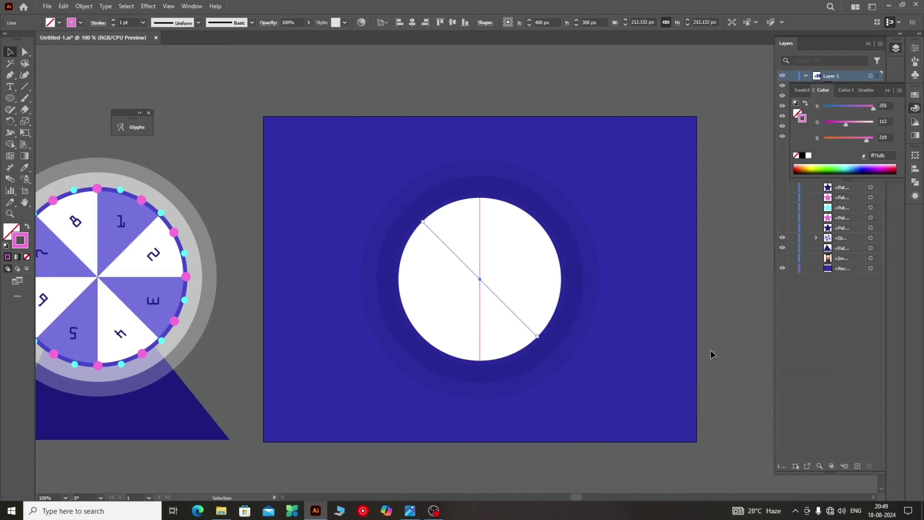
{"action": "key", "text": "ctrl+d"}
{"action": "key", "text": "ctrl+d"}
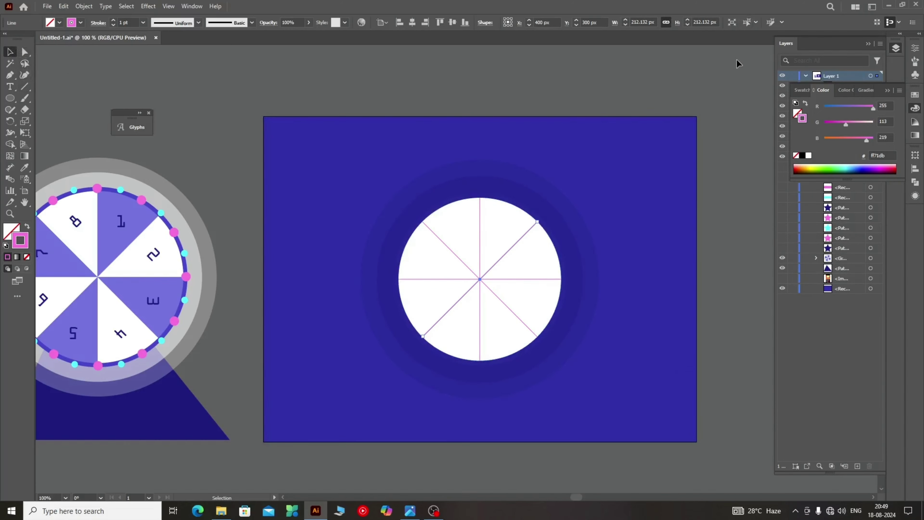
Step: Group the circle with the spokes, divide with Pathfinder, and ungroup into wedges
{"action": "left_click_drag", "start_coordinate": [601, 171], "coordinate": [469, 287]}
{"action": "key", "text": "ctrl+g"}
{"action": "key", "text": "shift+ctrl+F9"}
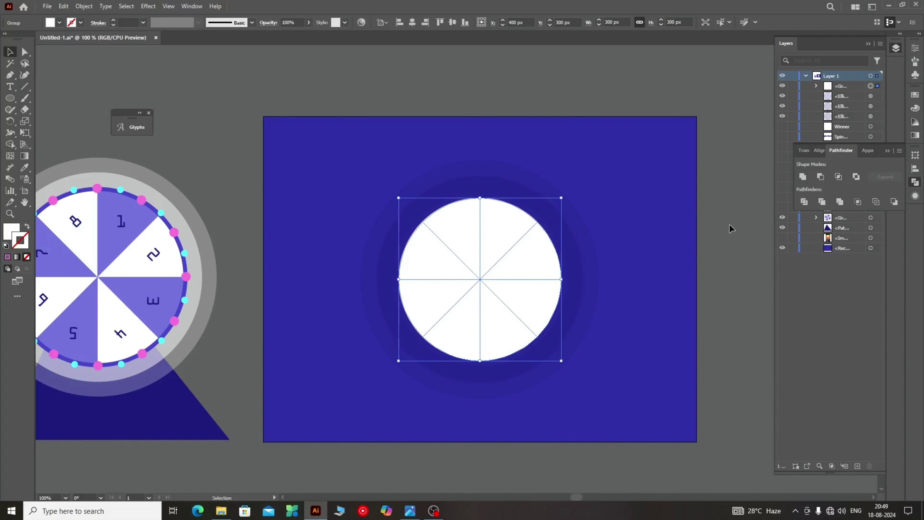
{"action": "right_click", "coordinate": [512, 232]}
{"action": "left_click", "coordinate": [527, 295]}
Step: Fill alternating wedges with purple sampled from the reference wheel
{"action": "left_click", "coordinate": [508, 224]}
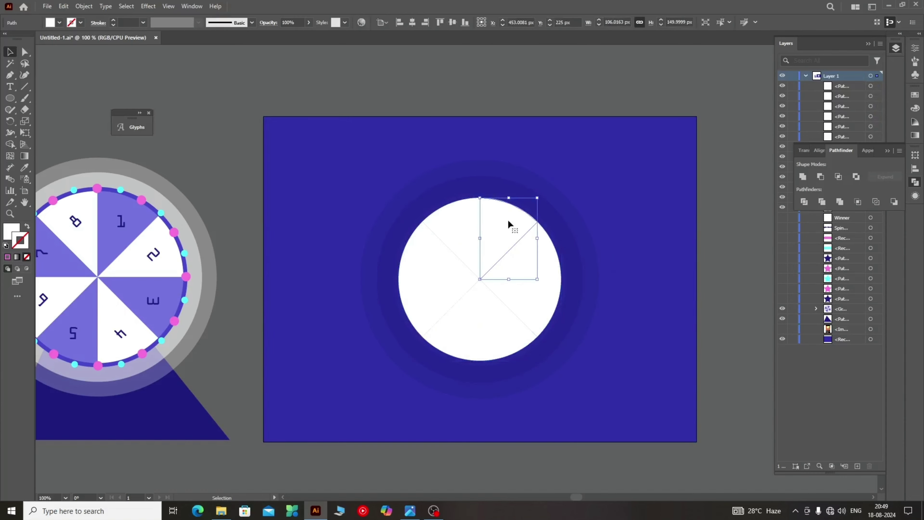
{"action": "key", "text": "i"}
{"action": "left_click", "coordinate": [120, 237]}
{"action": "key", "text": "v"}
{"action": "left_click", "coordinate": [530, 303]}
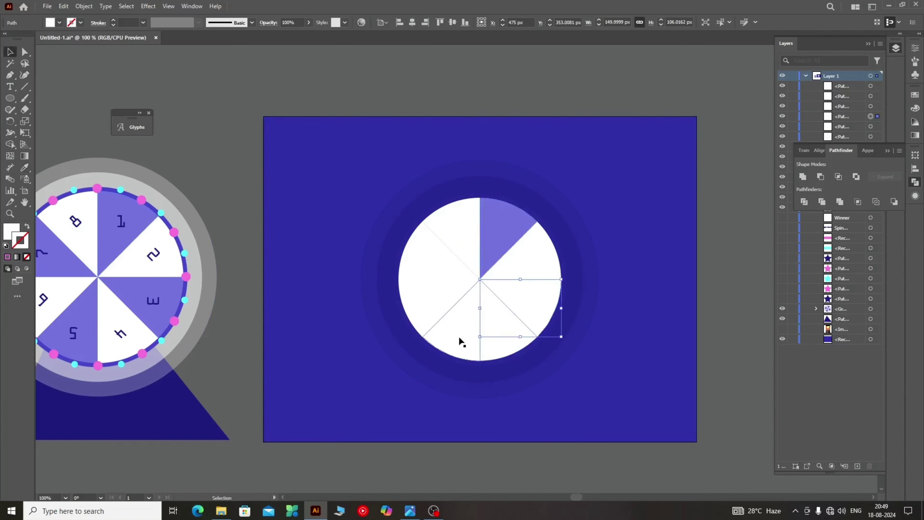
{"action": "left_click", "coordinate": [460, 343], "text": "shift"}
{"action": "left_click", "coordinate": [432, 269], "text": "shift"}
{"action": "key", "text": "i"}
{"action": "left_click", "coordinate": [495, 200]}
{"action": "key", "text": "v"}
{"action": "left_click", "coordinate": [166, 65]}
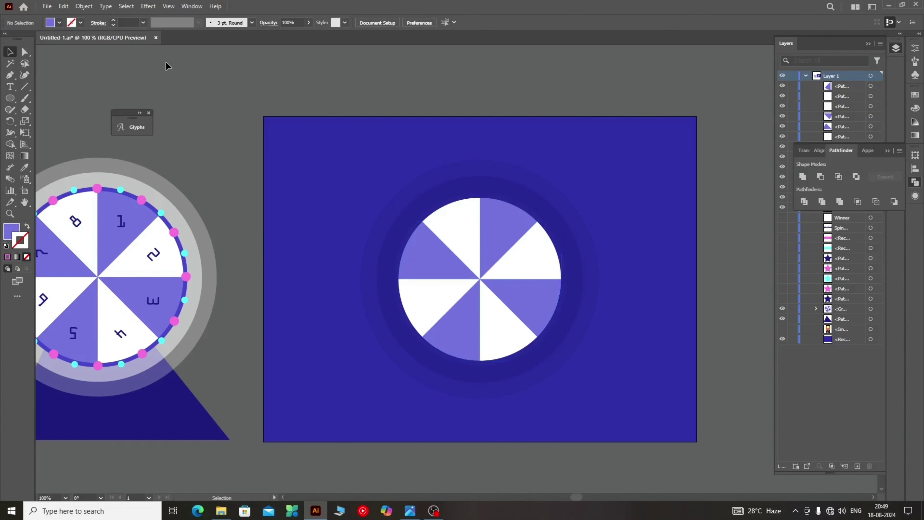
Step: Draw a 50 px pink dot and place it at the wheel's top centre
{"action": "left_click", "coordinate": [480, 196]}
{"action": "type", "text": "50"}
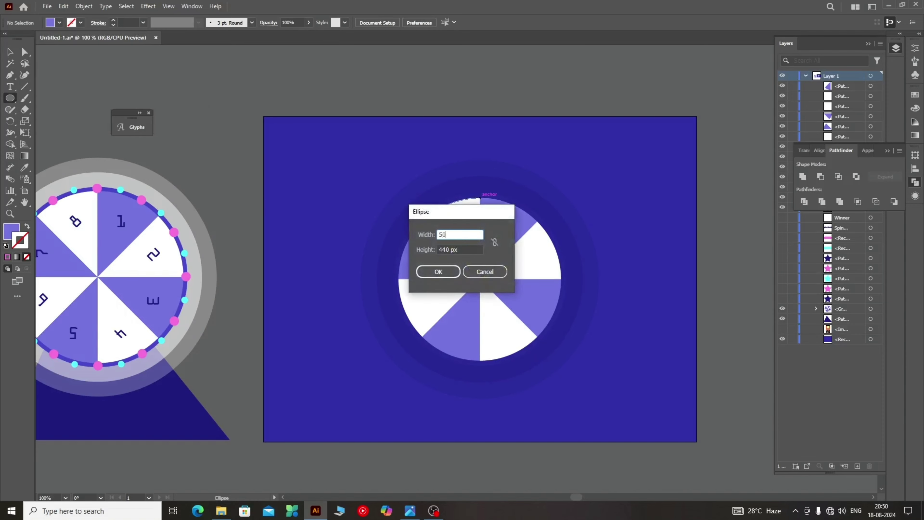
{"action": "key", "text": "Tab"}
{"action": "type", "text": "50"}
{"action": "key", "text": "Return"}
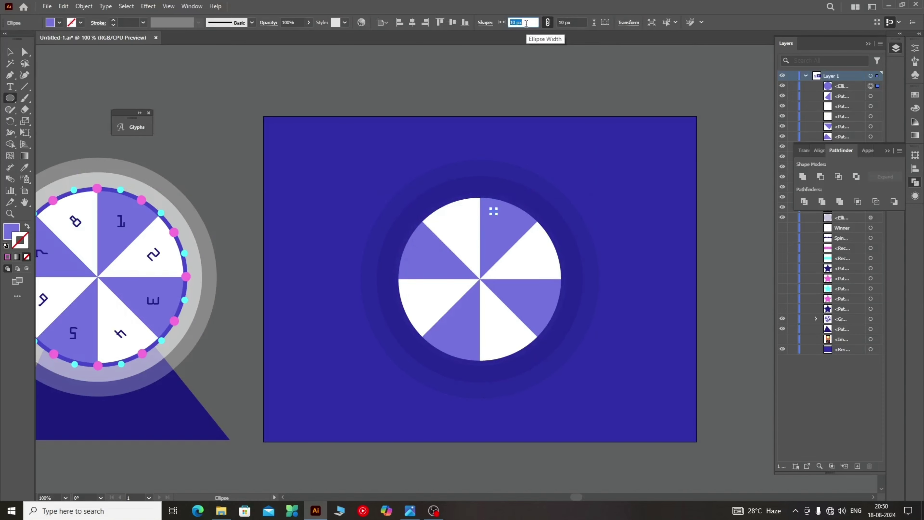
{"action": "left_click", "coordinate": [24, 167]}
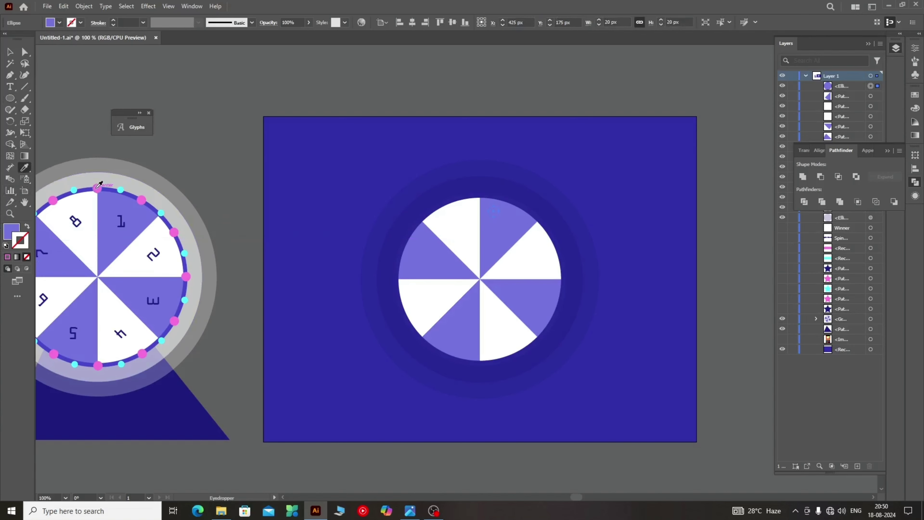
{"action": "left_click", "coordinate": [96, 188]}
{"action": "left_click", "coordinate": [10, 53]}
{"action": "left_click_drag", "start_coordinate": [492, 211], "coordinate": [481, 197]}
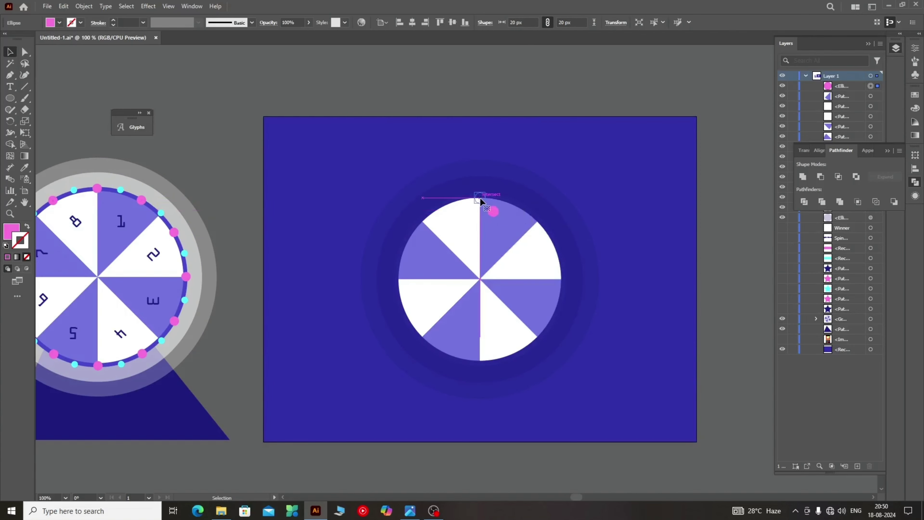
Step: Copy the pink dot around the wheel centre in 30° steps
{"action": "key", "text": "ctrl+plus"}
{"action": "left_click", "coordinate": [8, 122]}
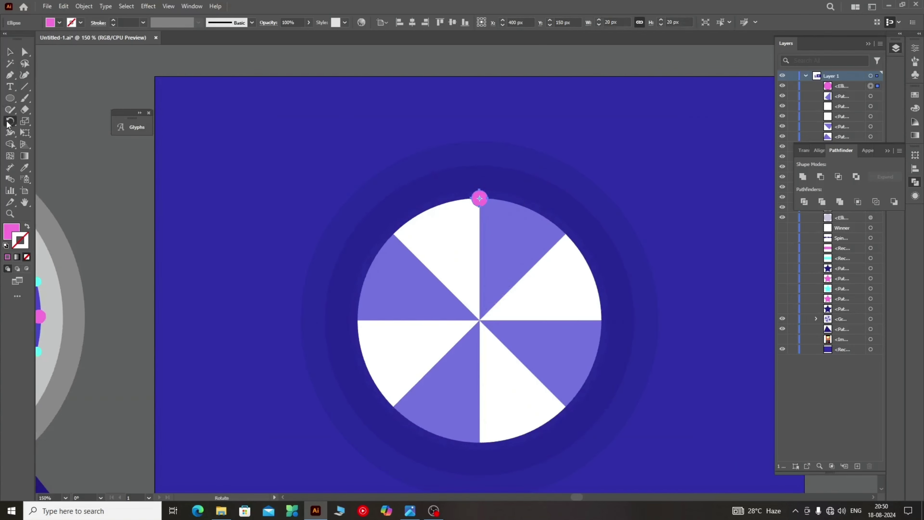
{"action": "left_click", "coordinate": [480, 320], "text": "alt"}
{"action": "type", "text": "30"}
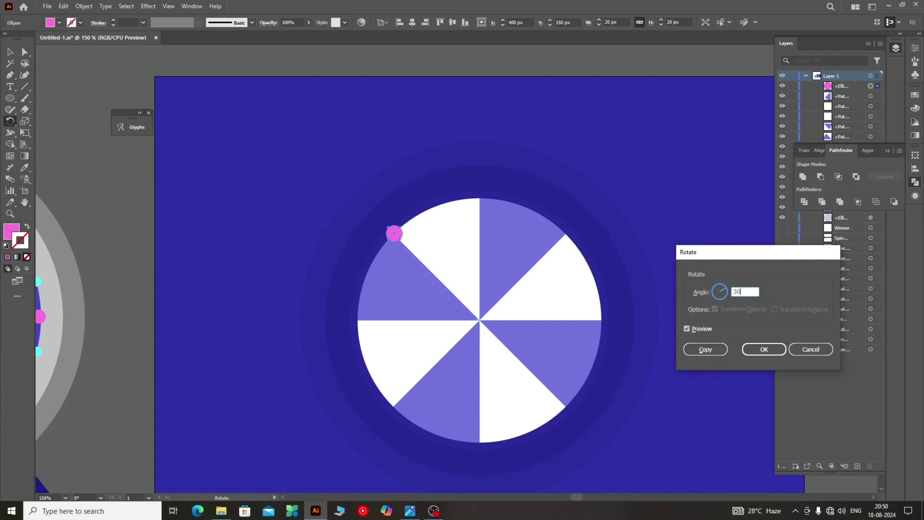
{"action": "left_click", "coordinate": [704, 350]}
{"action": "key", "text": "ctrl+d"}
{"action": "key", "text": "ctrl+d"}
{"action": "key", "text": "ctrl+d"}
{"action": "key", "text": "ctrl+d"}
{"action": "key", "text": "ctrl+d"}
{"action": "key", "text": "ctrl+d"}
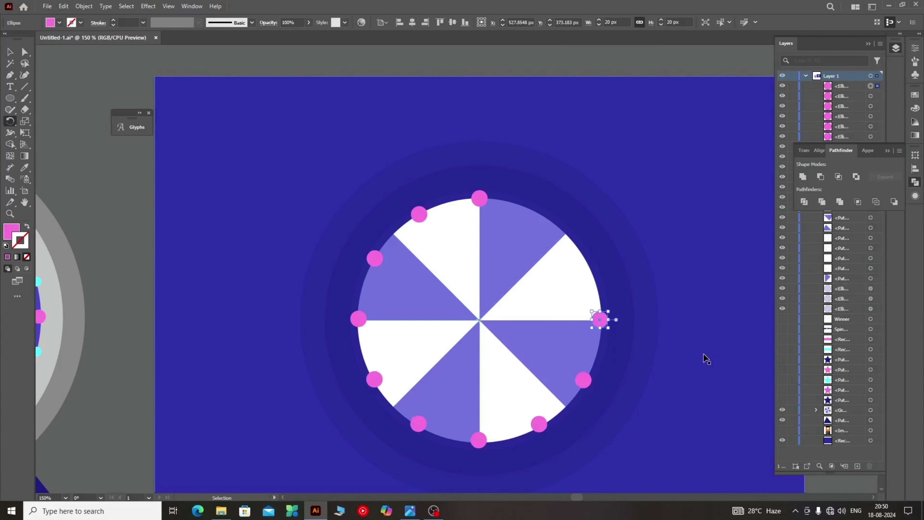
{"action": "key", "text": "ctrl+d"}
{"action": "key", "text": "ctrl+d"}
{"action": "left_click", "coordinate": [868, 44]}
Step: Make a small 10 px cyan copy of the top dot
{"action": "key", "text": "v"}
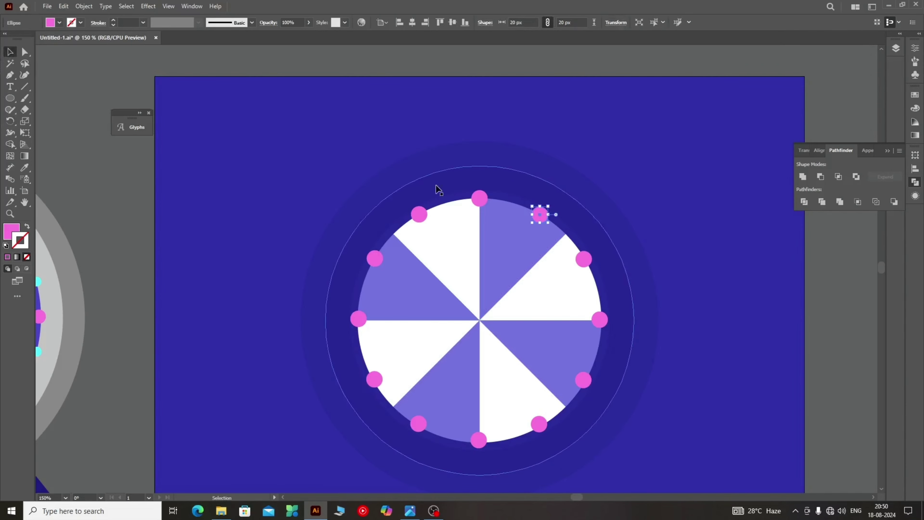
{"action": "left_click", "coordinate": [480, 198]}
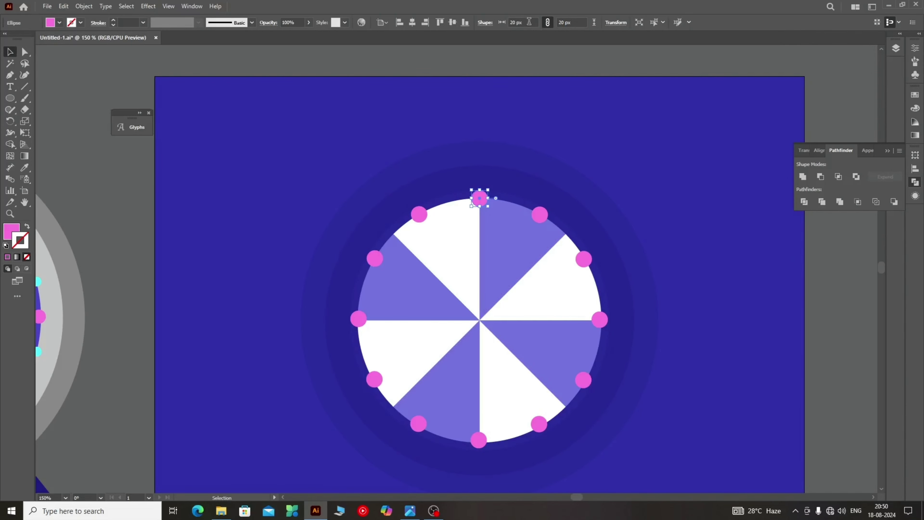
{"action": "left_click", "coordinate": [523, 23]}
{"action": "type", "text": "10"}
{"action": "key", "text": "Return"}
{"action": "key", "text": "i"}
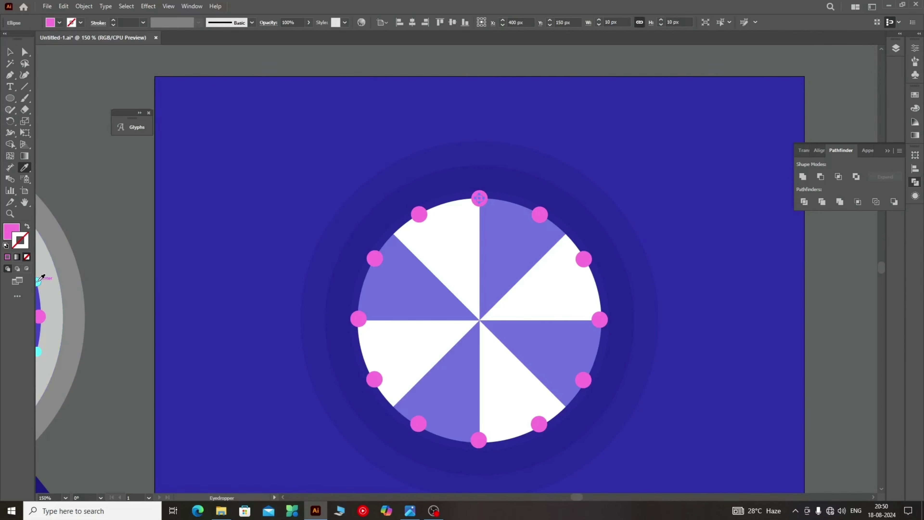
{"action": "left_click", "coordinate": [39, 281]}
Step: Copy the cyan dot around the wheel centre in 15° steps
{"action": "key", "text": "r"}
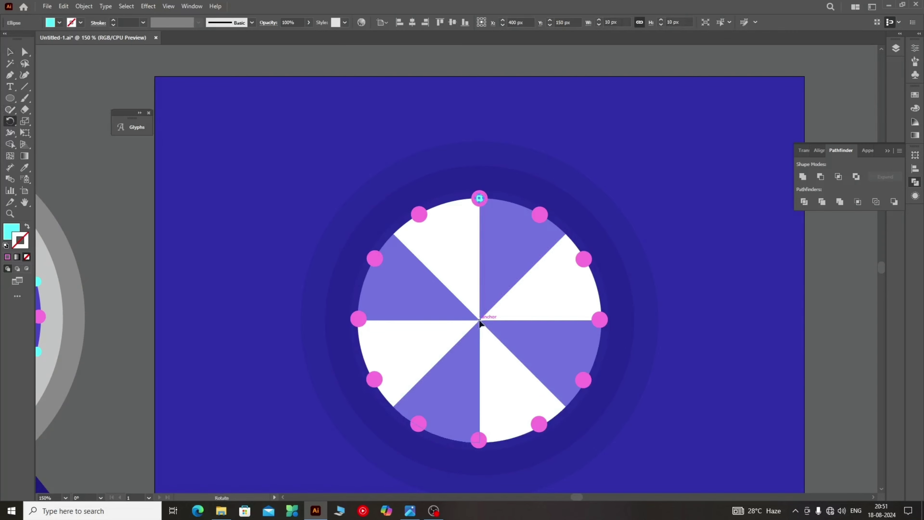
{"action": "left_click", "coordinate": [479, 320], "text": "alt"}
{"action": "type", "text": "15"}
{"action": "left_click", "coordinate": [706, 351]}
{"action": "key", "text": "ctrl+d"}
{"action": "key", "text": "ctrl+d"}
{"action": "key", "text": "ctrl+d"}
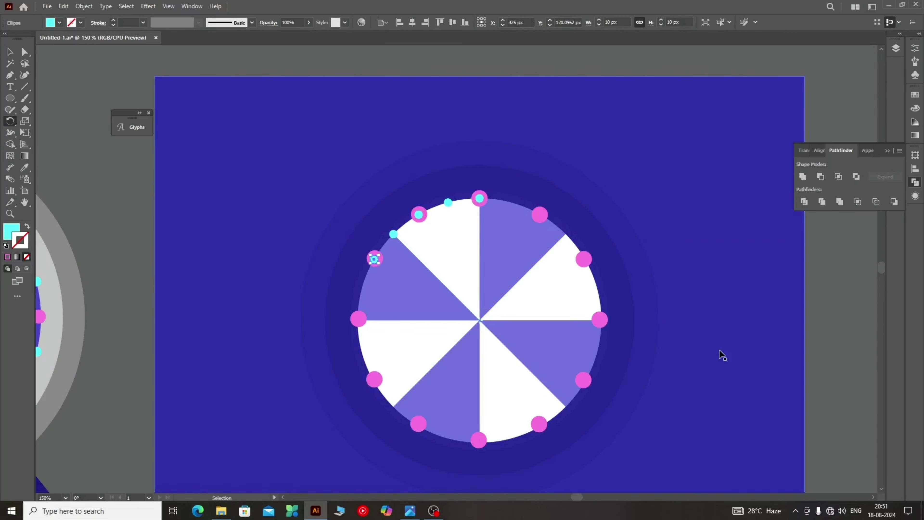
{"action": "key", "text": "ctrl+d"}
{"action": "key", "text": "ctrl+d"}
{"action": "key", "text": "ctrl+d"}
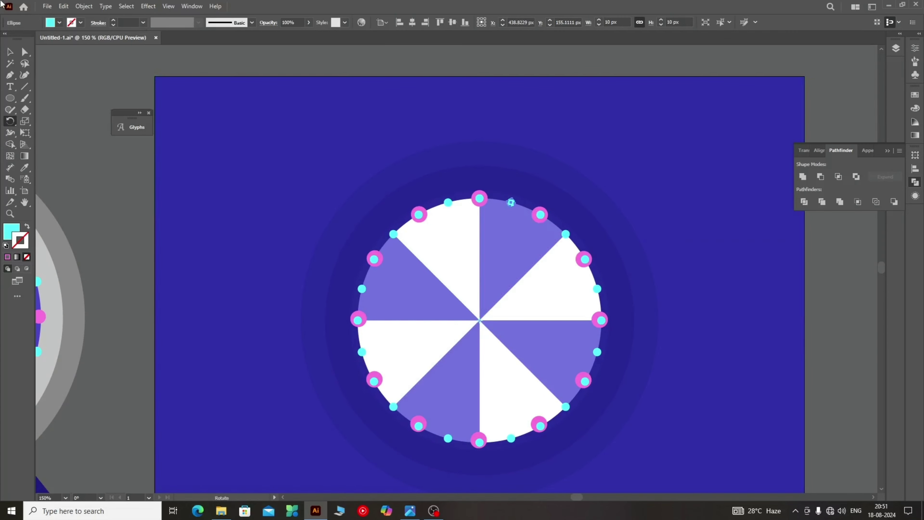
Step: Delete the cyan dots that overlap pink dots
{"action": "key", "text": "v"}
{"action": "left_click", "coordinate": [419, 215], "text": "shift"}
{"action": "left_click", "coordinate": [374, 258], "text": "shift"}
{"action": "left_click", "coordinate": [358, 319], "text": "shift"}
{"action": "left_click", "coordinate": [375, 381], "text": "shift"}
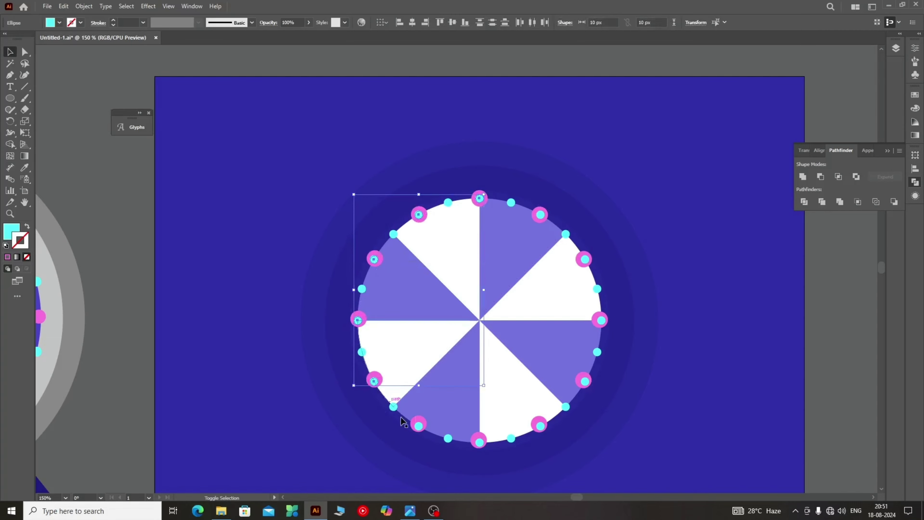
{"action": "left_click", "coordinate": [419, 424], "text": "shift"}
{"action": "left_click", "coordinate": [479, 441], "text": "shift"}
{"action": "left_click", "coordinate": [541, 425], "text": "shift"}
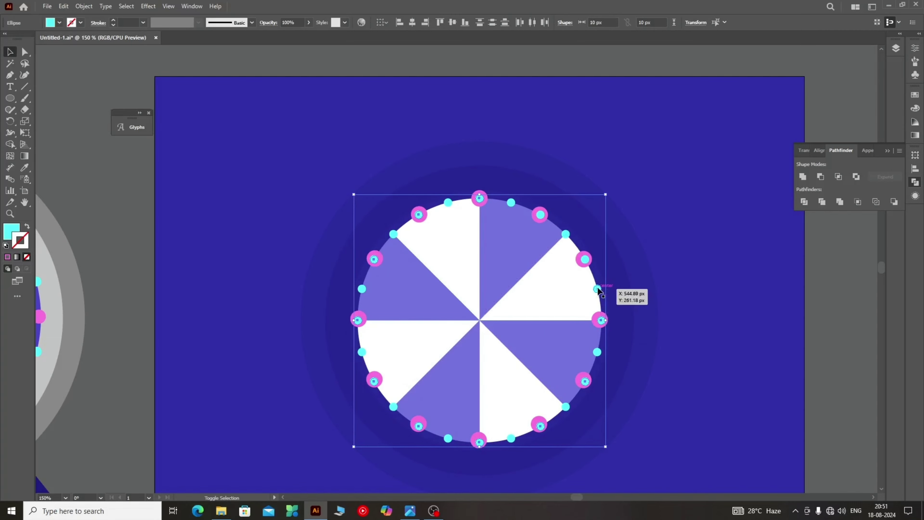
{"action": "key", "text": "Delete"}
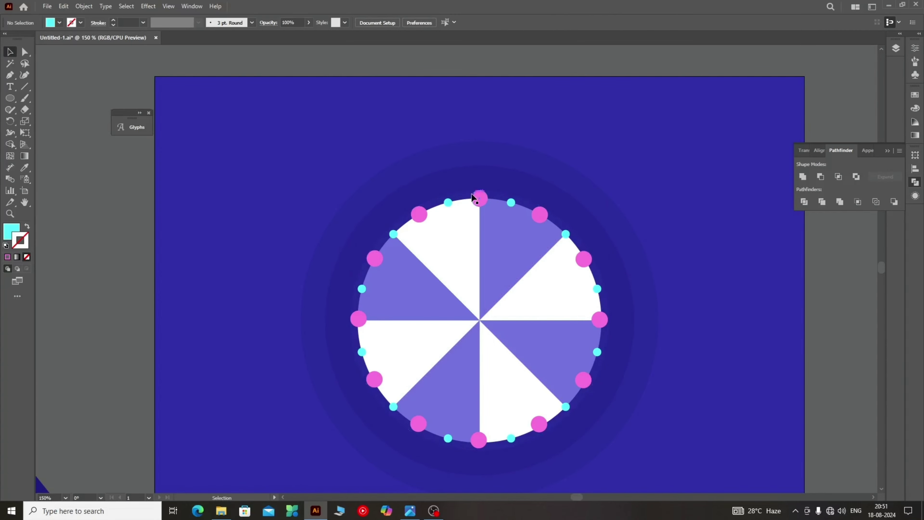
Step: Scale the remaining cyan dots slightly larger
{"action": "left_click", "coordinate": [447, 202]}
{"action": "left_click_drag", "start_coordinate": [597, 197], "coordinate": [605, 195]}
{"action": "left_click", "coordinate": [848, 451]}
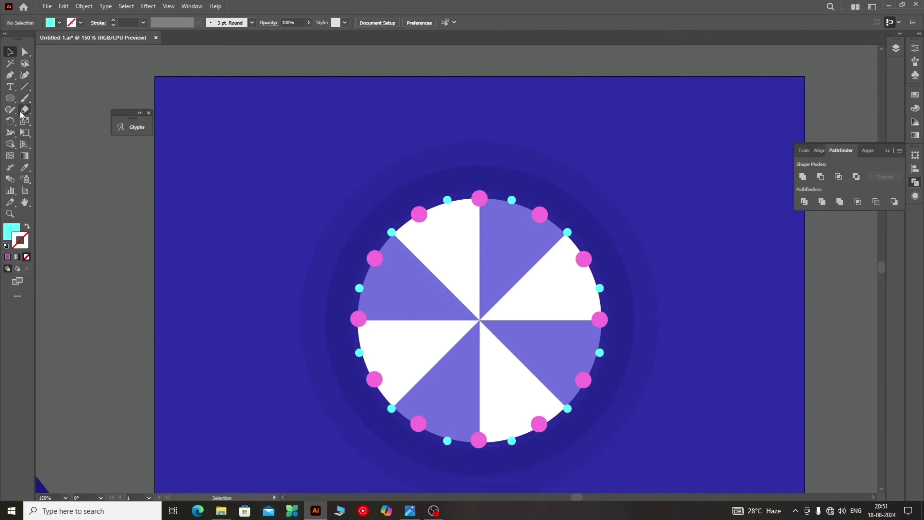
Step: Type the numeral 1 and move it into the top-right purple wedge
{"action": "key", "text": "t"}
{"action": "left_click", "coordinate": [175, 218]}
{"action": "type", "text": "1"}
{"action": "key", "text": "Escape"}
{"action": "left_click_drag", "start_coordinate": [181, 222], "coordinate": [506, 246]}
Step: Copy the numeral 45° around the wheel centre into the next wedge
{"action": "left_click", "coordinate": [10, 122]}
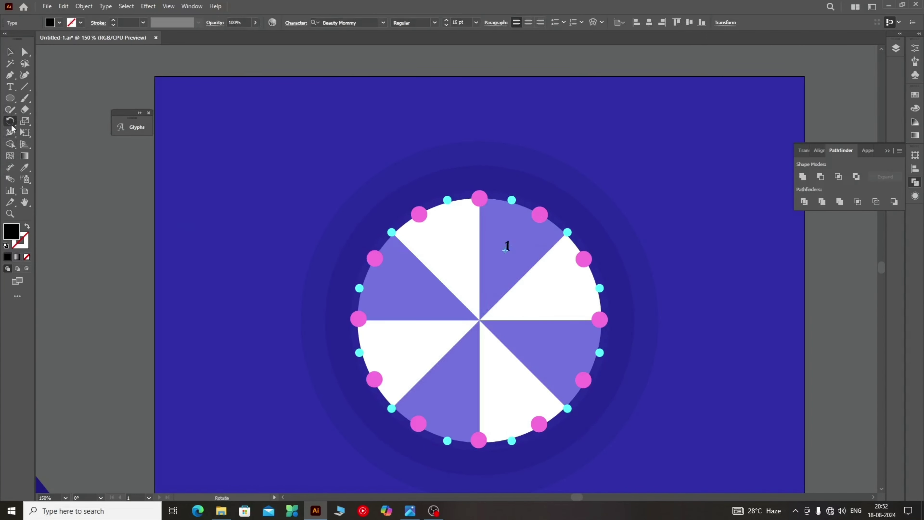
{"action": "left_click", "coordinate": [479, 320], "text": "alt"}
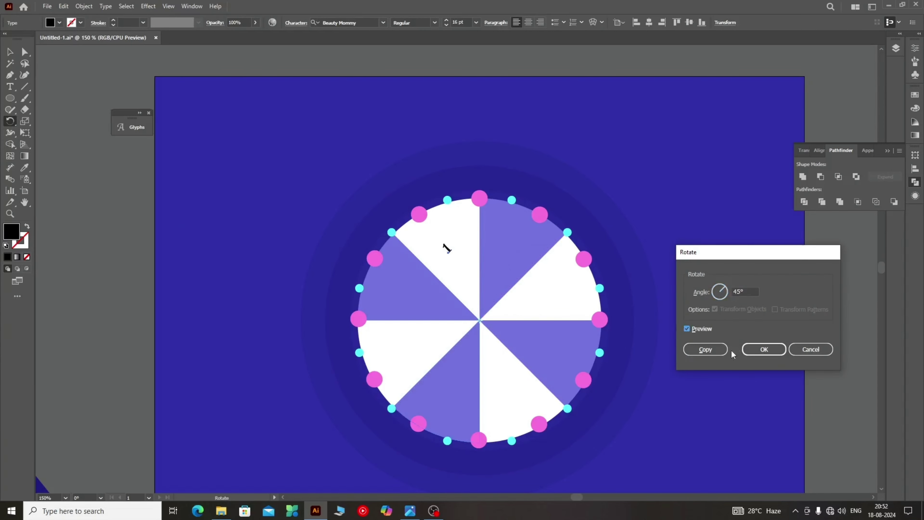
{"action": "left_click", "coordinate": [705, 349]}
Step: Finish the numeral copies and retype wedge labels as 2, 5, 6 and 8
{"action": "key", "text": "ctrl+d"}
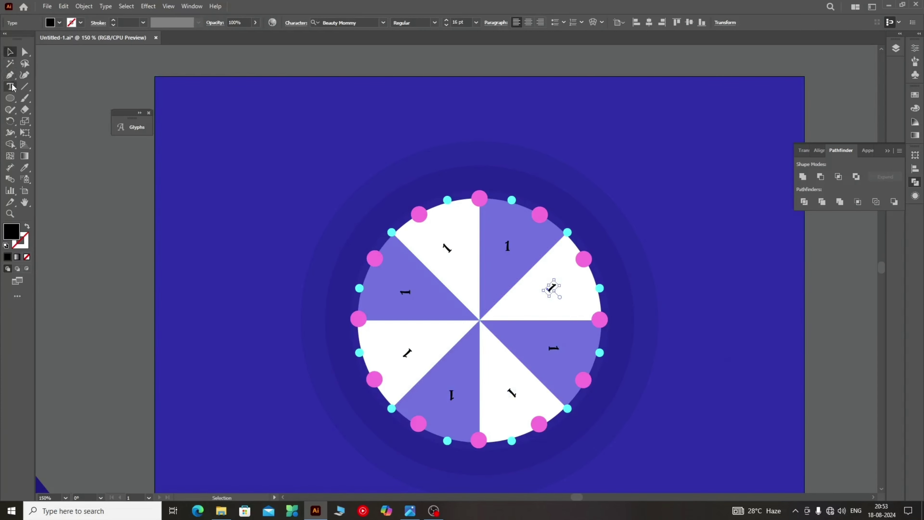
{"action": "double_click", "coordinate": [559, 295]}
{"action": "type", "text": "2"}
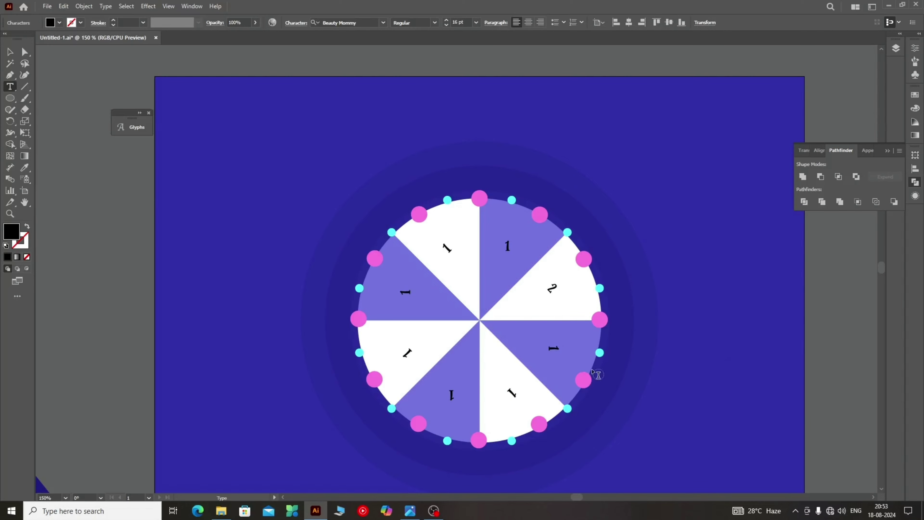
{"action": "double_click", "coordinate": [553, 349]}
{"action": "type", "text": "5"}
{"action": "double_click", "coordinate": [409, 355]}
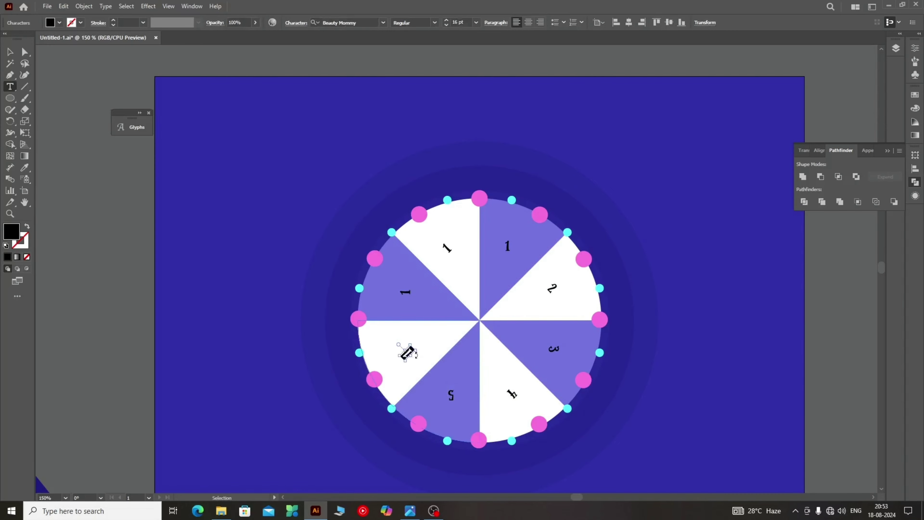
{"action": "type", "text": "6"}
{"action": "double_click", "coordinate": [447, 248]}
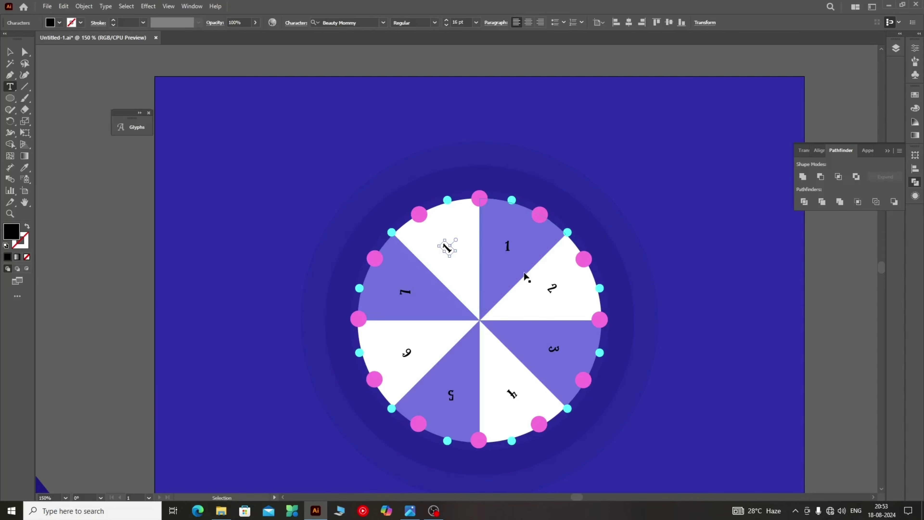
{"action": "type", "text": "8"}
{"action": "left_click", "coordinate": [10, 53]}
Step: Select the wedge numerals and enlarge them to 23 pt
{"action": "left_click", "coordinate": [508, 247], "text": "shift"}
{"action": "left_click", "coordinate": [552, 289], "text": "shift"}
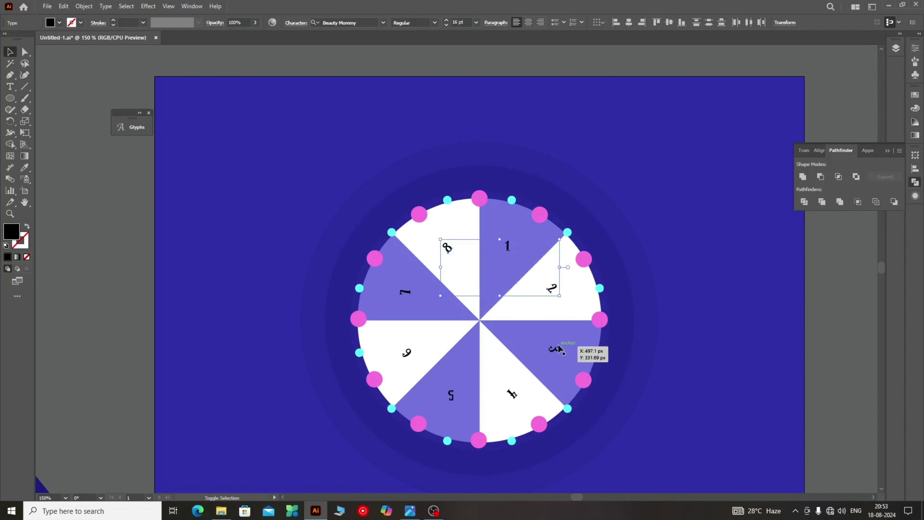
{"action": "left_click", "coordinate": [553, 348], "text": "shift"}
{"action": "left_click", "coordinate": [512, 393], "text": "shift"}
{"action": "left_click", "coordinate": [450, 395], "text": "shift"}
{"action": "left_click", "coordinate": [407, 352], "text": "shift"}
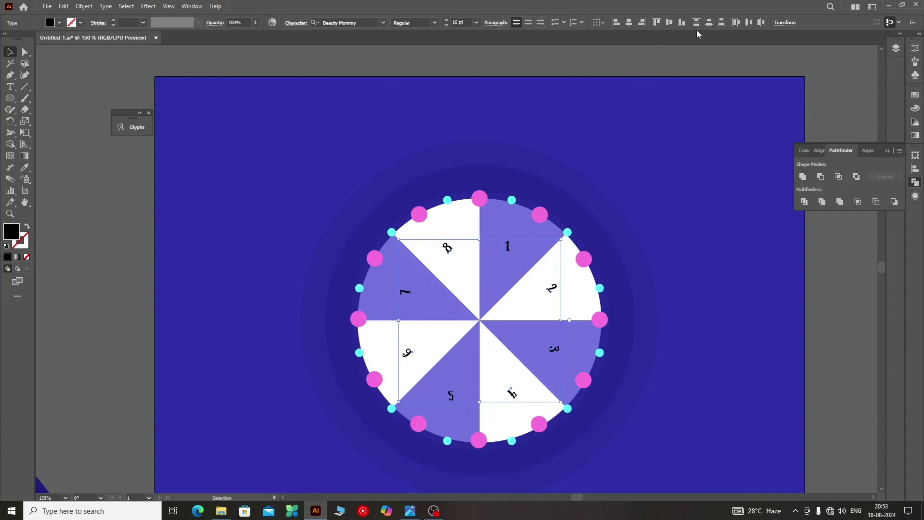
{"action": "left_click", "coordinate": [448, 21]}
{"action": "left_click", "coordinate": [449, 21]}
{"action": "left_click", "coordinate": [449, 21]}
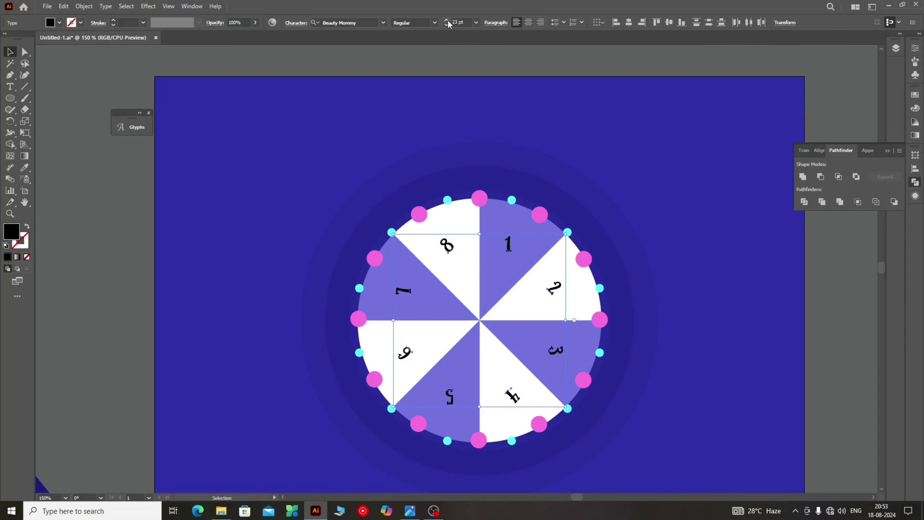
Step: Adjust the numeral alignment, undoing the accidental top alignment
{"action": "left_click", "coordinate": [678, 22]}
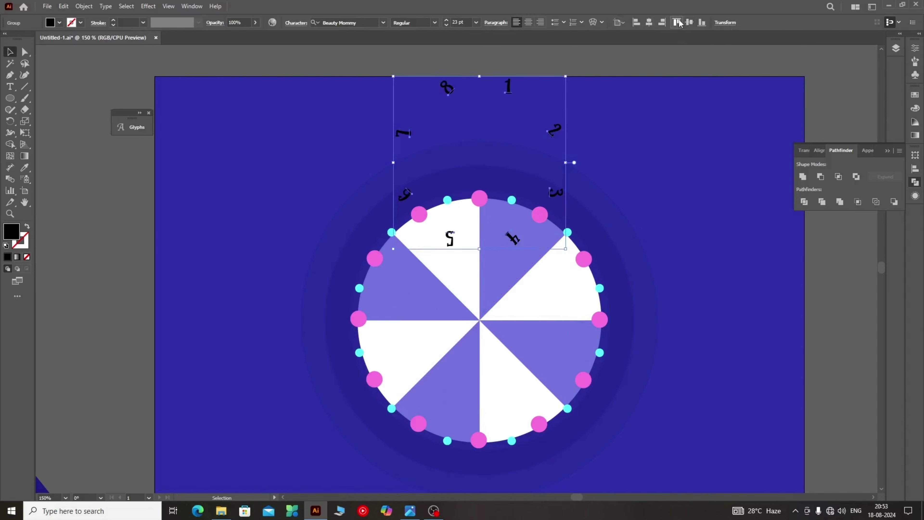
{"action": "key", "text": "ctrl+z"}
{"action": "left_click", "coordinate": [521, 307], "text": "shift"}
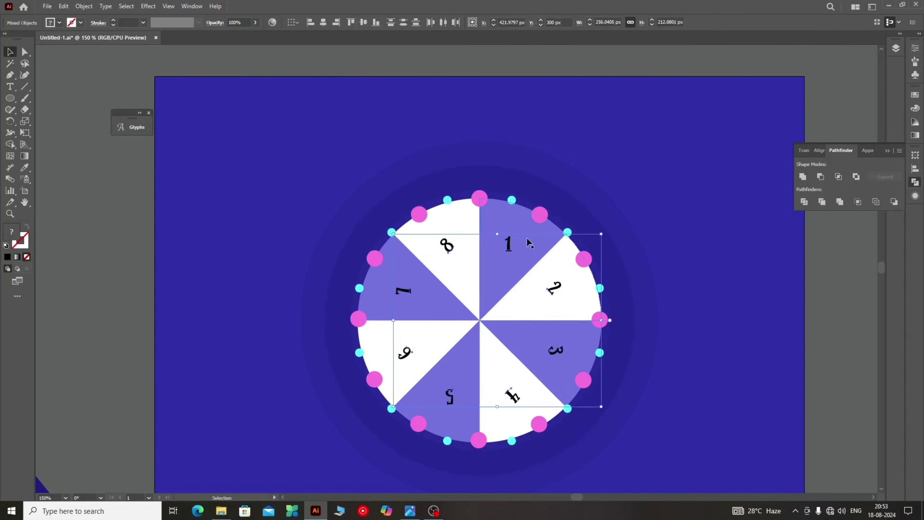
{"action": "left_click", "coordinate": [547, 196], "text": "shift"}
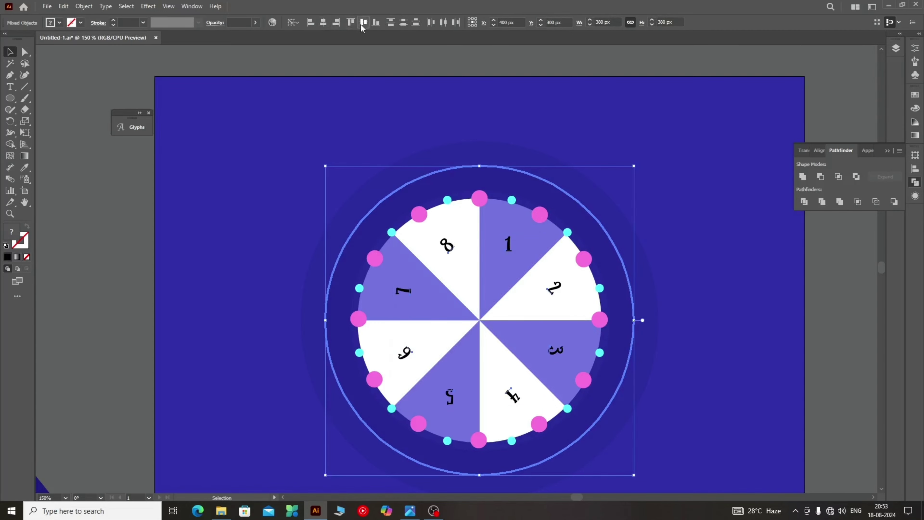
{"action": "key", "text": "ctrl+z"}
{"action": "key", "text": "ctrl+z"}
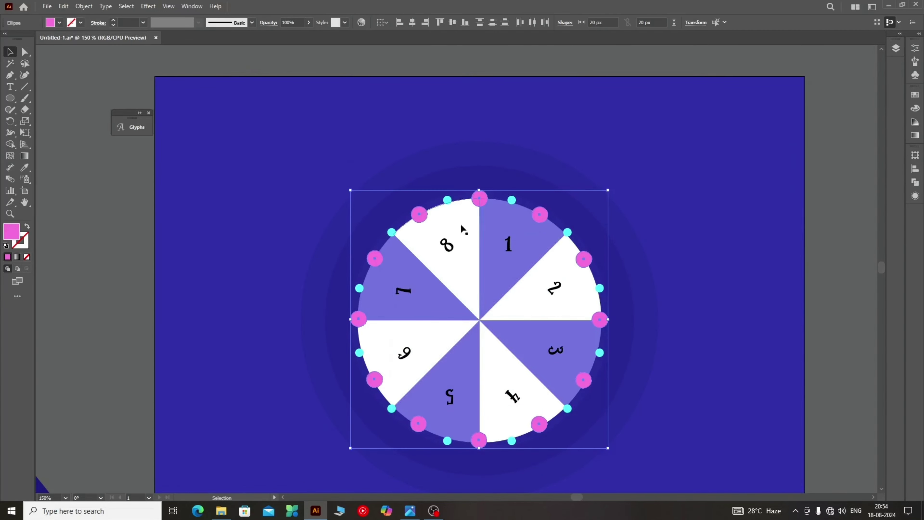
Step: Shrink each pink rim dot individually to 75% with Transform Each
{"action": "right_click", "coordinate": [481, 196]}
{"action": "left_click", "coordinate": [640, 480]}
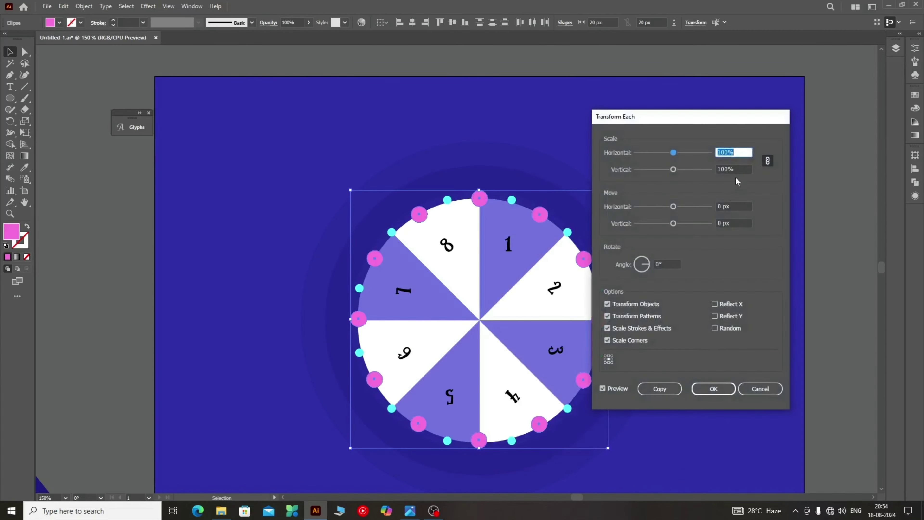
{"action": "key", "text": "Down"}
{"action": "key", "text": "Down"}
{"action": "key", "text": "Down"}
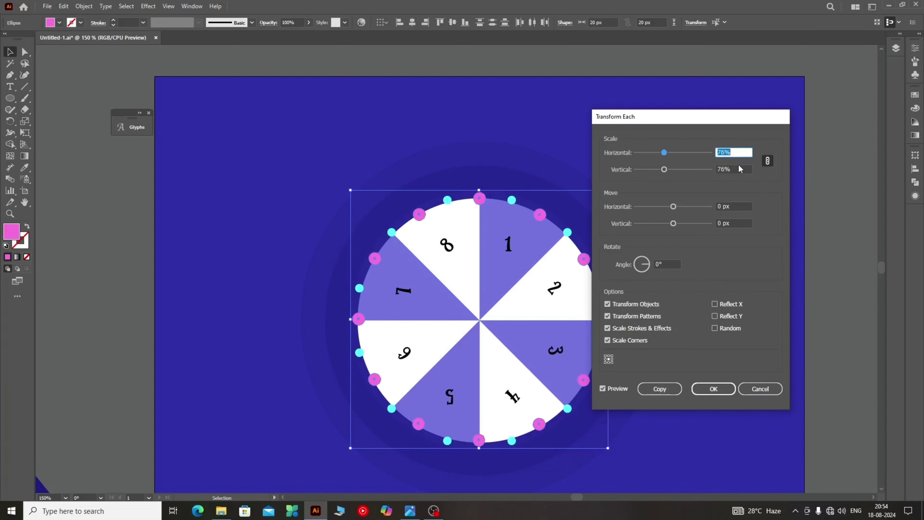
{"action": "key", "text": "Up"}
{"action": "key", "text": "Up"}
{"action": "key", "text": "Up"}
{"action": "key", "text": "Up"}
{"action": "key", "text": "Up"}
{"action": "key", "text": "Up"}
{"action": "left_click", "coordinate": [709, 388]}
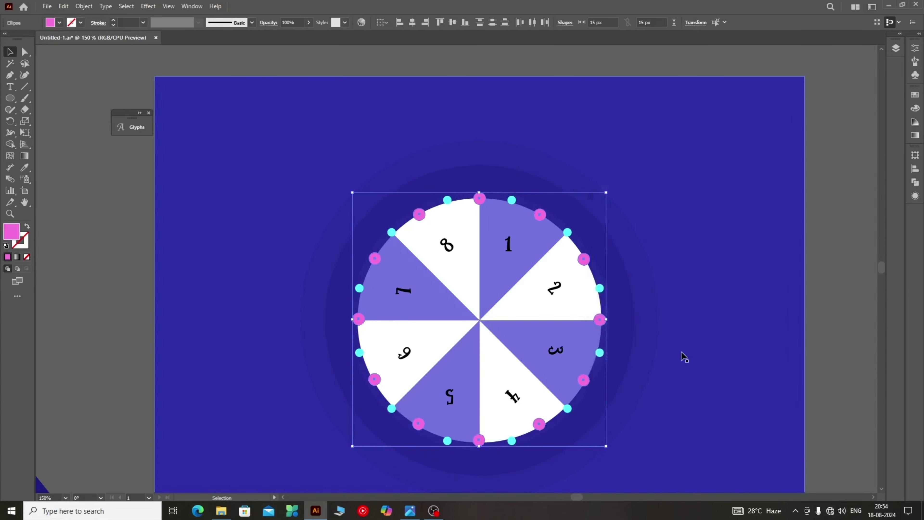
Step: Give the large 380 px circle around the wheel a dark blue fill
{"action": "left_click", "coordinate": [594, 233]}
{"action": "double_click", "coordinate": [11, 231]}
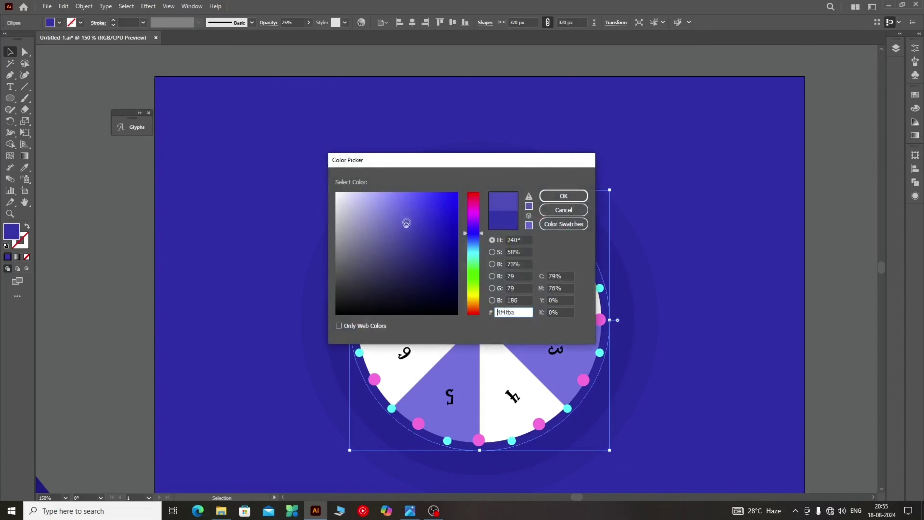
{"action": "left_click", "coordinate": [563, 196]}
{"action": "left_click", "coordinate": [633, 299]}
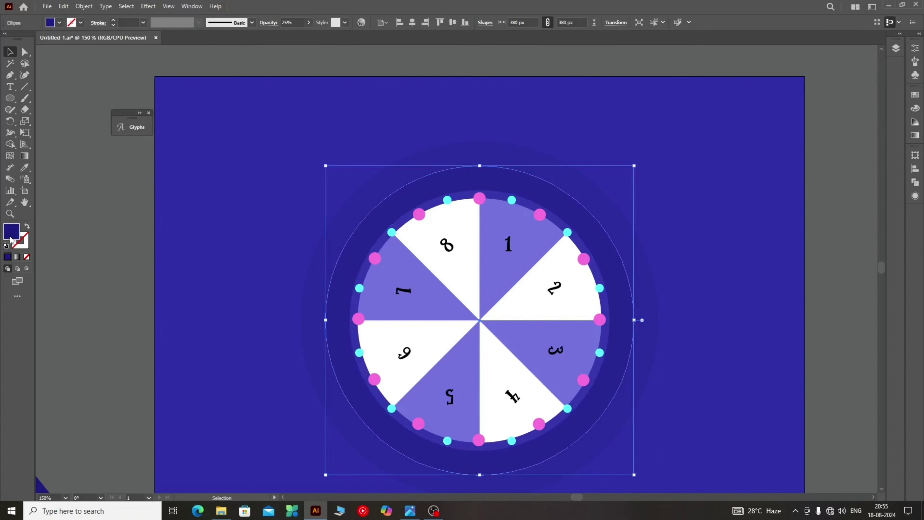
{"action": "double_click", "coordinate": [11, 231]}
{"action": "left_click", "coordinate": [564, 195]}
{"action": "scroll", "coordinate": [619, 237], "scroll_direction": "down", "scroll_amount": 2}
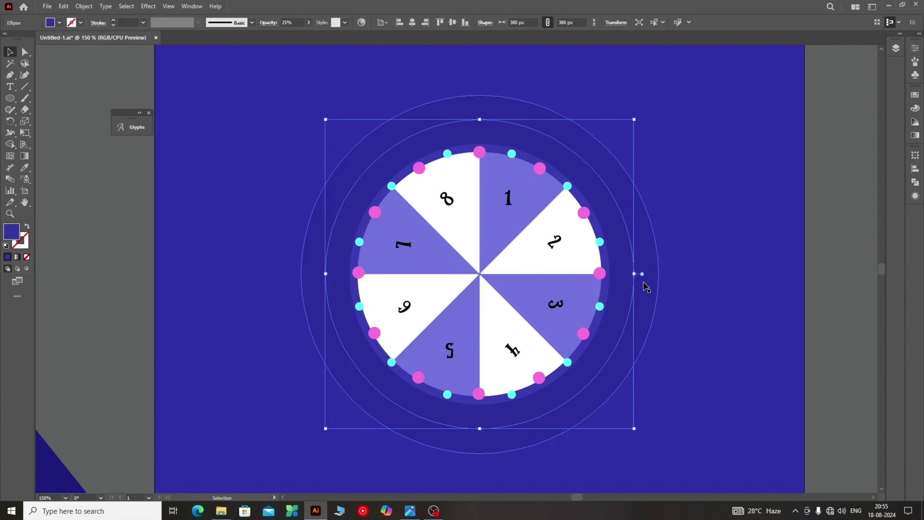
{"action": "left_click", "coordinate": [10, 99]}
Step: Draw a round circle at the wheel centre and fill it with the rim dots' pink
{"action": "key", "text": "ctrl+shift+a"}
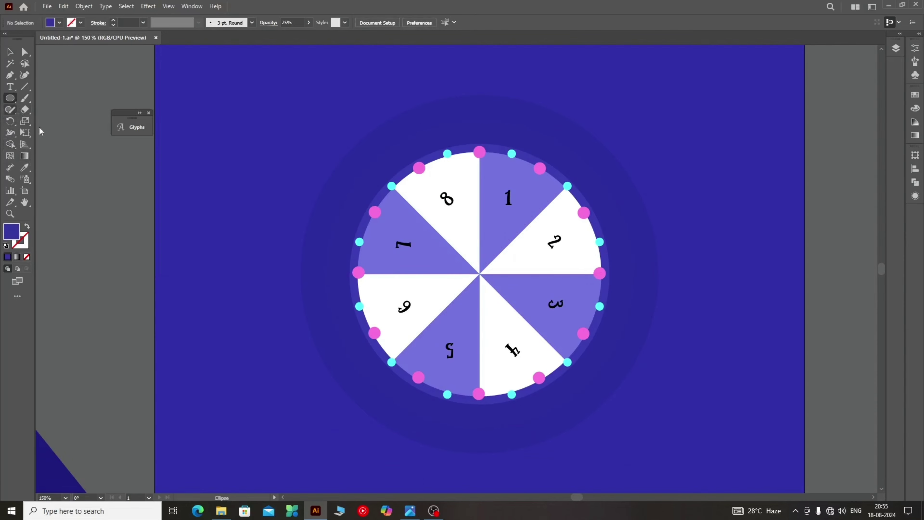
{"action": "left_click", "coordinate": [480, 273], "text": "alt"}
{"action": "key", "text": "Return"}
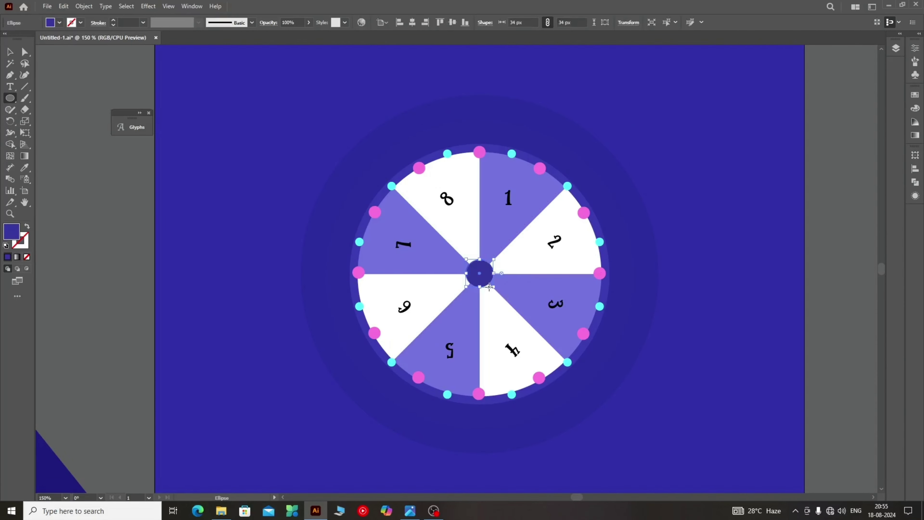
{"action": "key", "text": "i"}
{"action": "left_click", "coordinate": [414, 171]}
{"action": "key", "text": "v"}
Step: Create a -6 px offset-path inset of the hub and fill it with the rim dots' cyan
{"action": "left_click", "coordinate": [84, 6]}
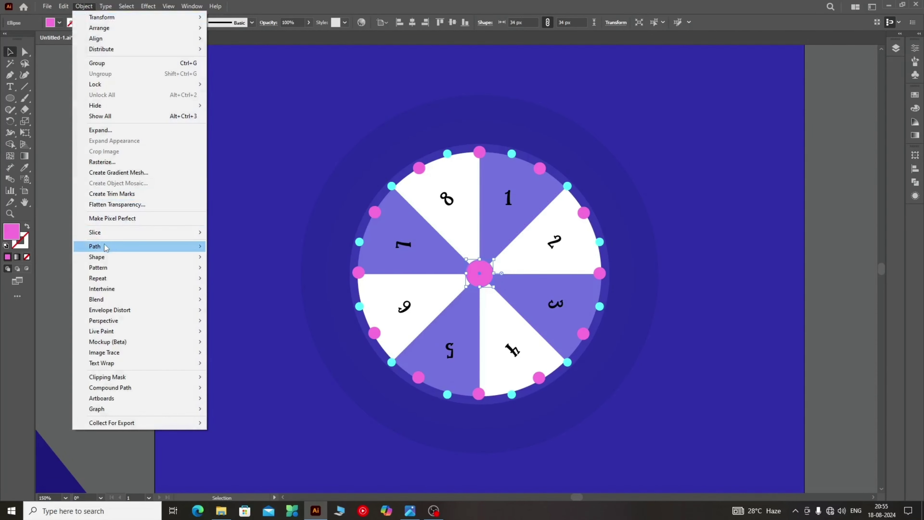
{"action": "left_click", "coordinate": [248, 286]}
{"action": "type", "text": "-6"}
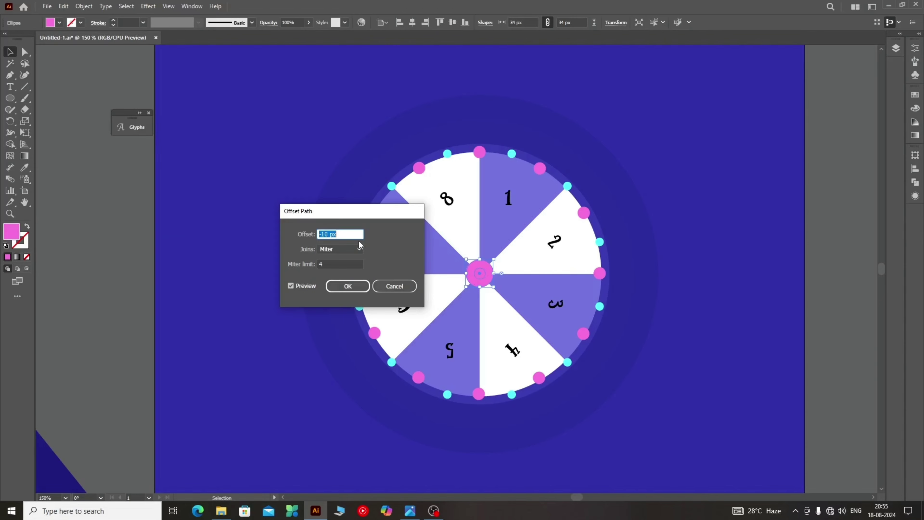
{"action": "left_click", "coordinate": [350, 288]}
{"action": "left_click", "coordinate": [23, 169]}
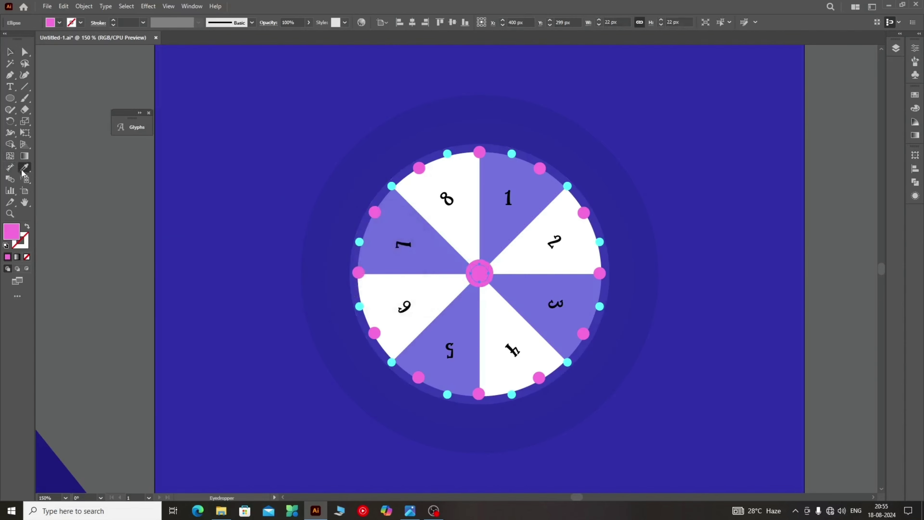
{"action": "left_click", "coordinate": [513, 153]}
Step: Draw a triangular pointer from the hub upward, filled with the halo's dark blue
{"action": "key", "text": "ctrl+shift+a"}
{"action": "left_click", "coordinate": [10, 75]}
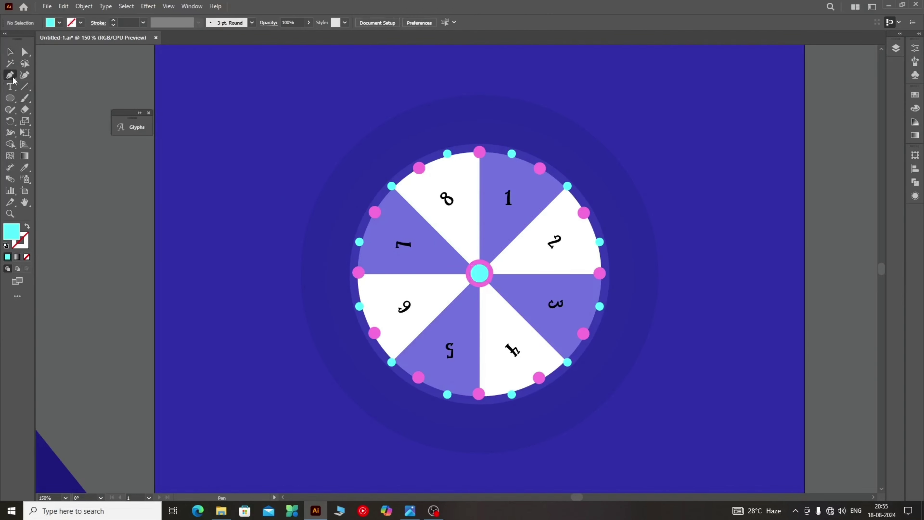
{"action": "left_click", "coordinate": [473, 268]}
{"action": "left_click", "coordinate": [480, 232]}
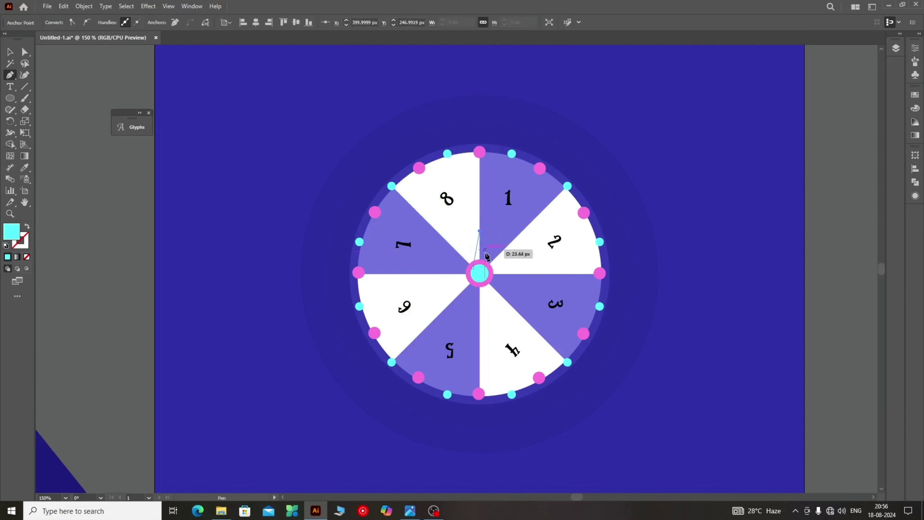
{"action": "left_click", "coordinate": [486, 272]}
{"action": "key", "text": "i"}
{"action": "left_click", "coordinate": [462, 126], "text": "ctrl"}
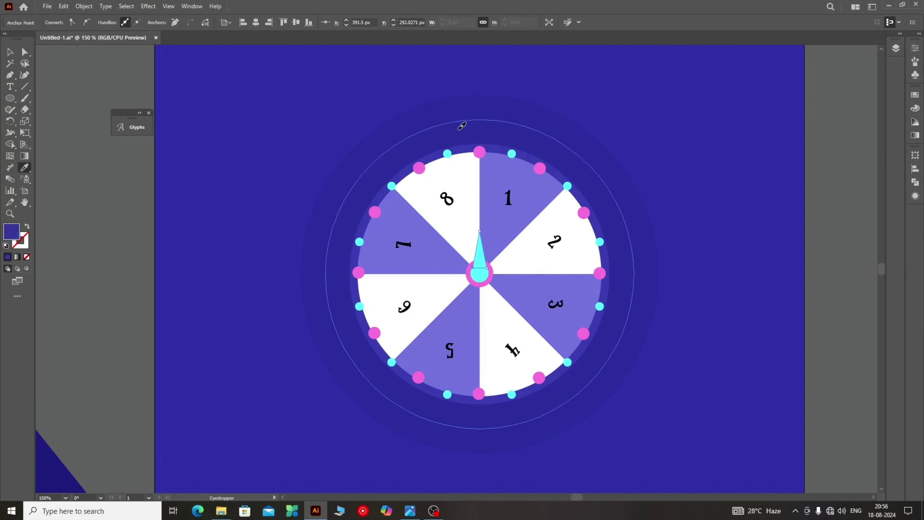
{"action": "double_click", "coordinate": [11, 231]}
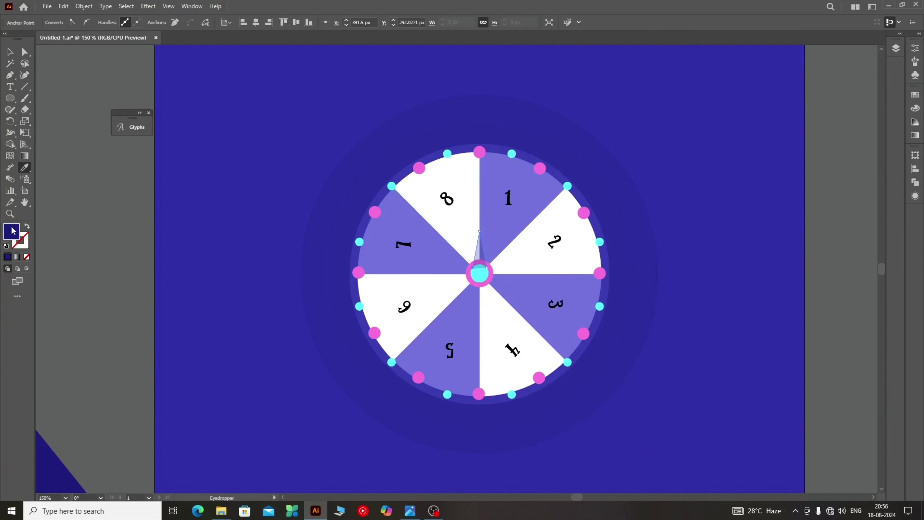
{"action": "left_click", "coordinate": [563, 206]}
Step: Raise the pointer's opacity to 100%, then deselect and zoom in on the wheel
{"action": "key", "text": "v"}
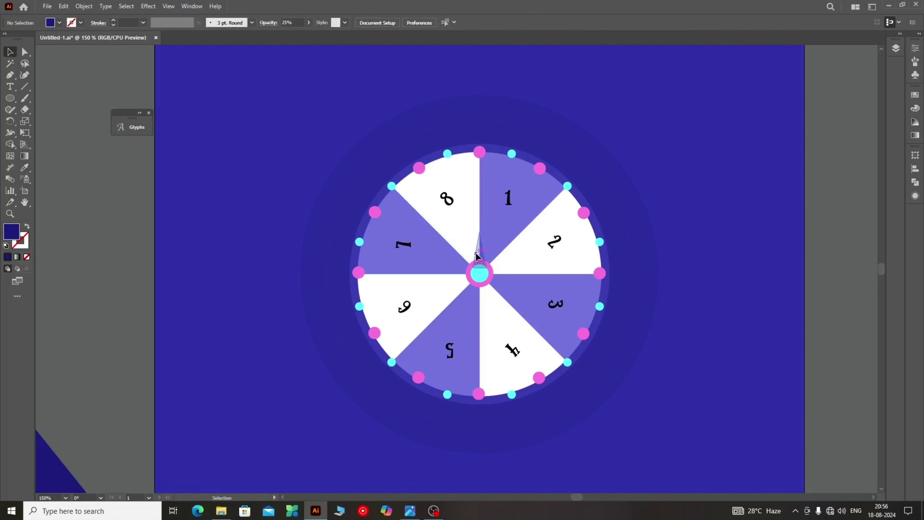
{"action": "left_click", "coordinate": [475, 253]}
{"action": "left_click", "coordinate": [308, 22]}
{"action": "left_click_drag", "start_coordinate": [278, 36], "coordinate": [313, 36]}
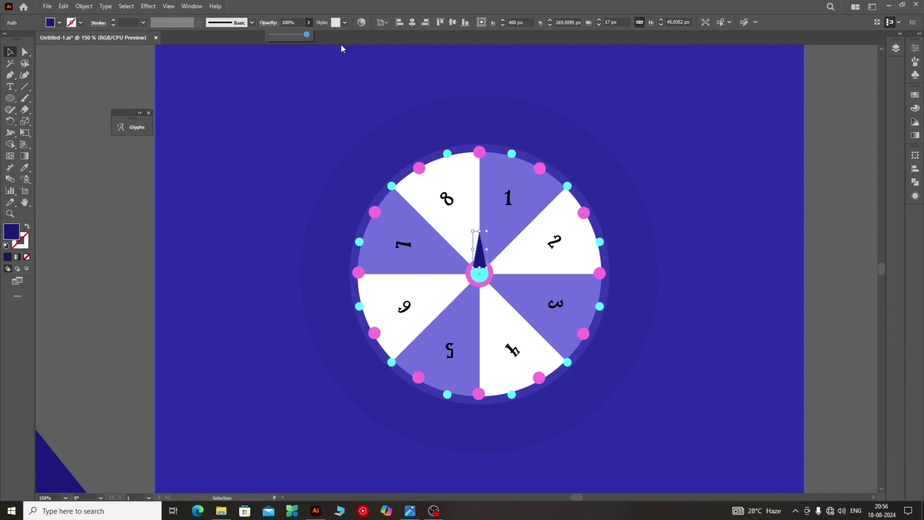
{"action": "left_click", "coordinate": [54, 67]}
{"action": "left_click", "coordinate": [482, 281]}
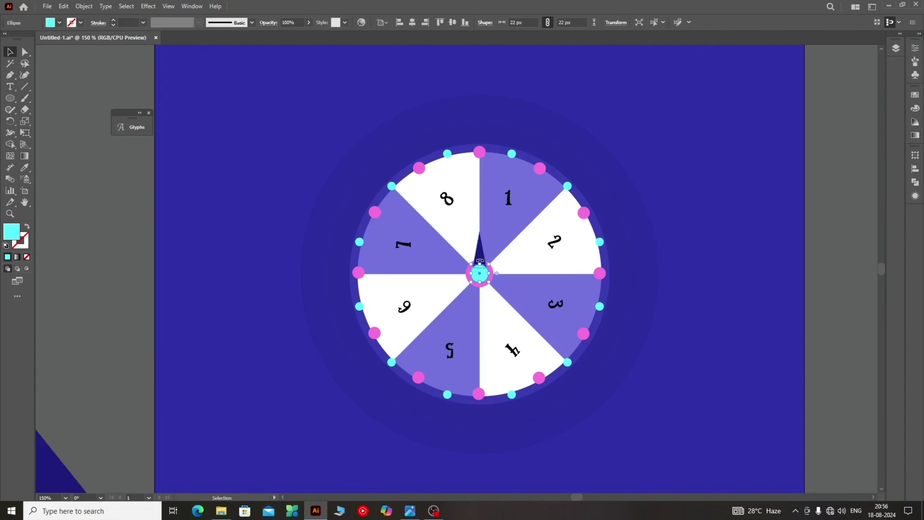
{"action": "key", "text": "ctrl+shift+a"}
{"action": "key", "text": "ctrl+plus"}
Step: Bring the pink hub in front of the pointer and make the centre circle saturated magenta
{"action": "left_click", "coordinate": [521, 382]}
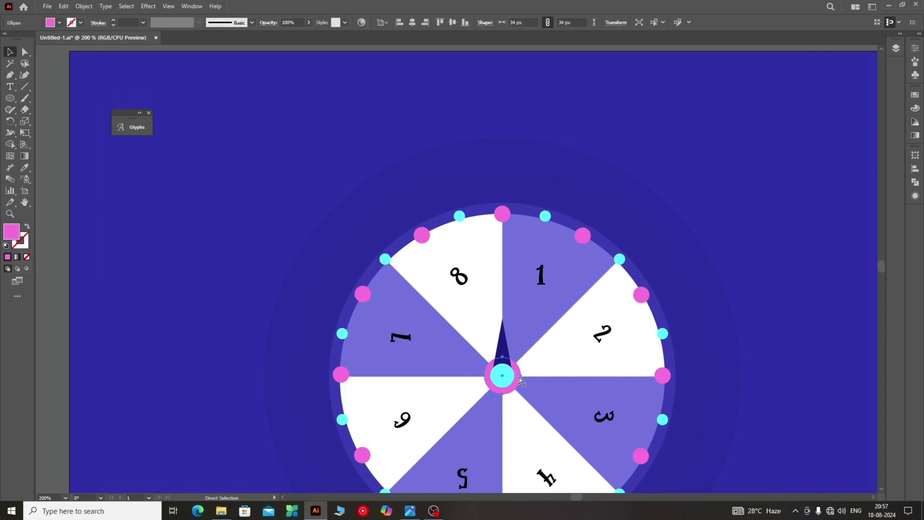
{"action": "key", "text": "ctrl+shift+bracketright"}
{"action": "key", "text": "ctrl+plus"}
{"action": "key", "text": "ctrl+plus"}
{"action": "left_click", "coordinate": [500, 343]}
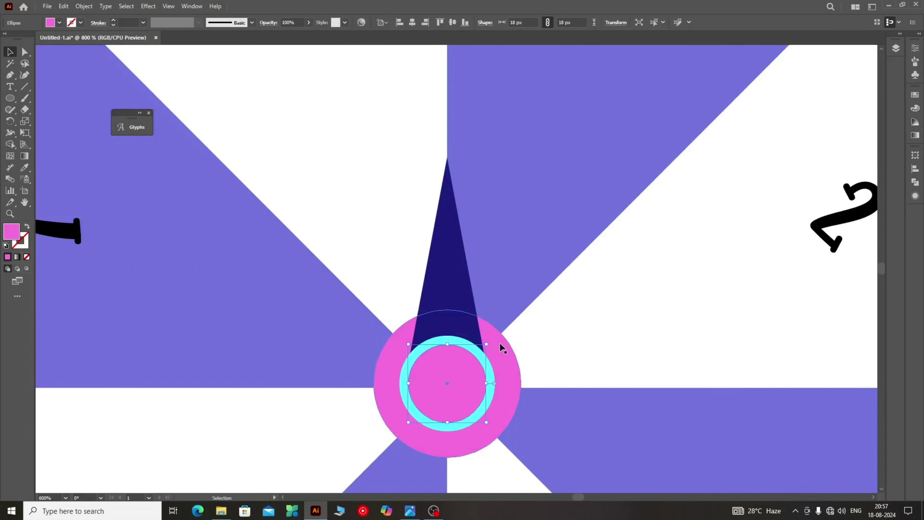
{"action": "key", "text": "ctrl+minus"}
{"action": "double_click", "coordinate": [10, 231]}
{"action": "left_click", "coordinate": [414, 193]}
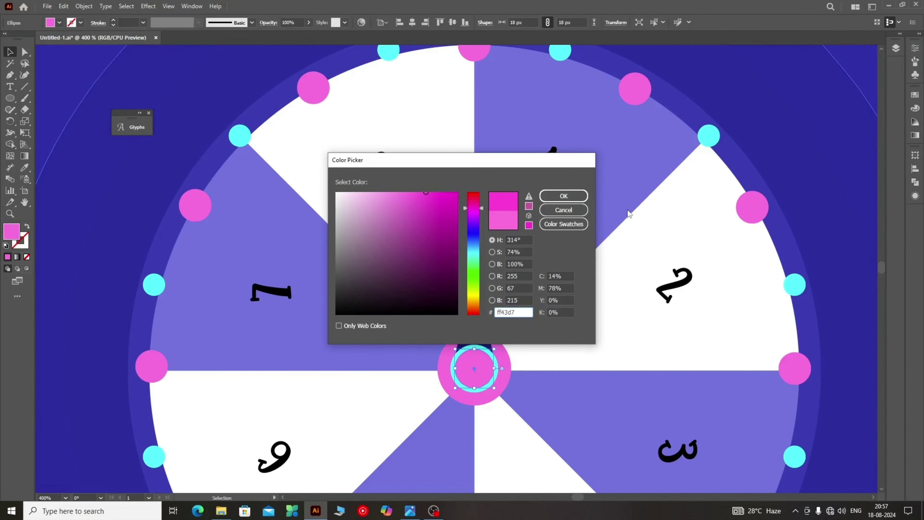
{"action": "left_click", "coordinate": [569, 197]}
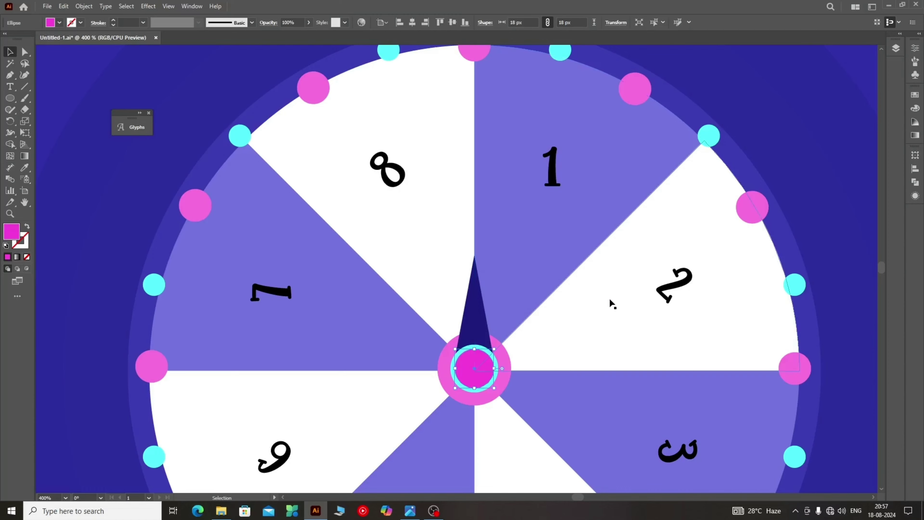
Step: Rotate the pointer 30° around the hub centre toward segment 8
{"action": "left_click", "coordinate": [473, 305]}
{"action": "key", "text": "r"}
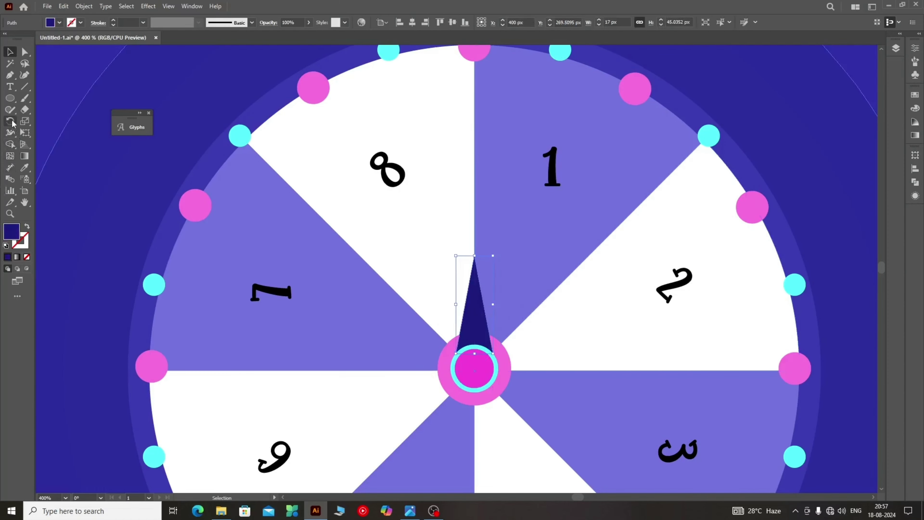
{"action": "left_click", "coordinate": [474, 369], "text": "alt"}
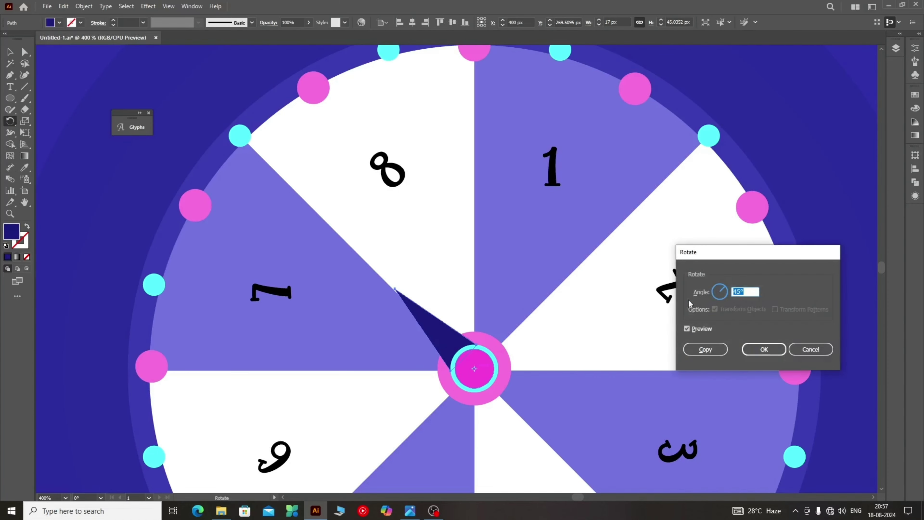
{"action": "type", "text": "30"}
{"action": "left_click", "coordinate": [751, 347]}
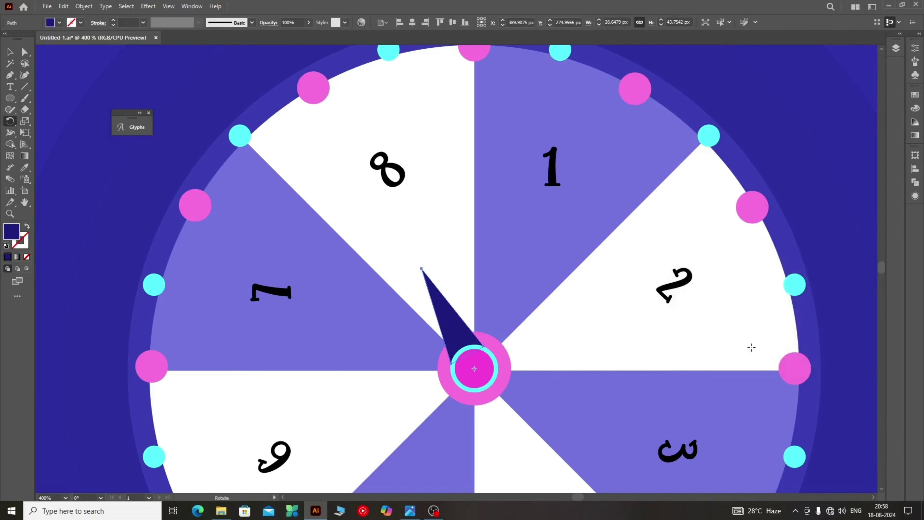
{"action": "key", "text": "v"}
{"action": "left_click", "coordinate": [51, 73]}
{"action": "key", "text": "ctrl+0"}
Step: Draw a wide flat ellipse beneath the wheel filled with the halo's dark colour
{"action": "scroll", "coordinate": [371, 386], "scroll_direction": "down", "scroll_amount": 3}
{"action": "key", "text": "l"}
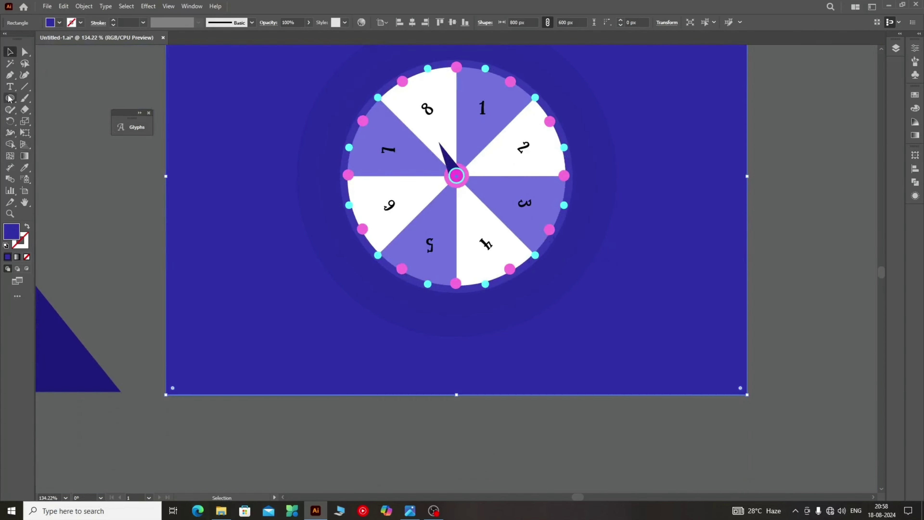
{"action": "left_click_drag", "start_coordinate": [349, 347], "coordinate": [573, 375]}
{"action": "key", "text": "i"}
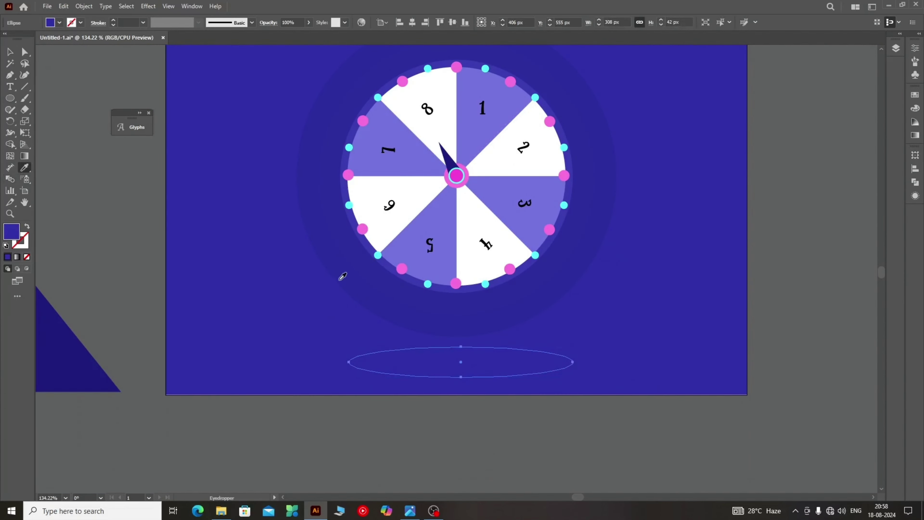
{"action": "left_click", "coordinate": [341, 276]}
{"action": "key", "text": "v"}
Step: Set the halo circle's opacity to 25% and copy its look onto the shadow ellipse
{"action": "left_click", "coordinate": [538, 284]}
{"action": "scroll", "coordinate": [540, 285], "scroll_direction": "up", "scroll_amount": 1}
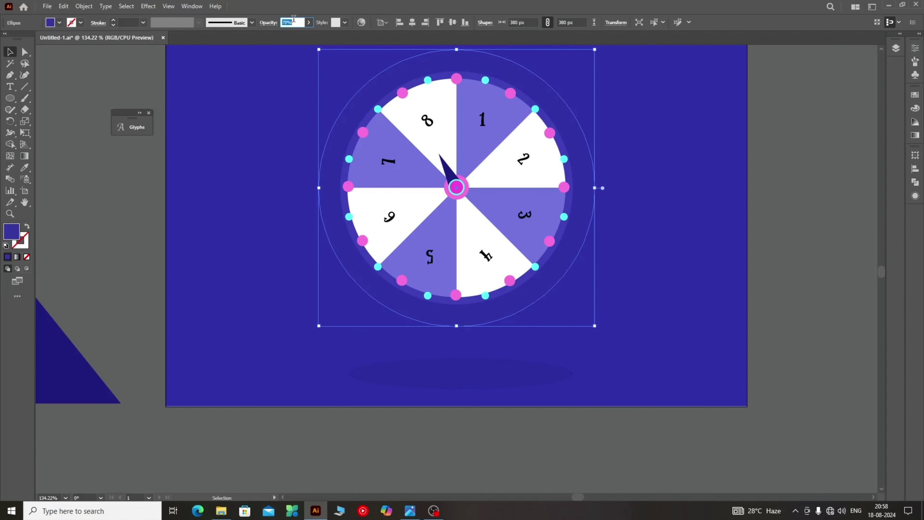
{"action": "type", "text": "25"}
{"action": "key", "text": "Return"}
{"action": "key", "text": "i"}
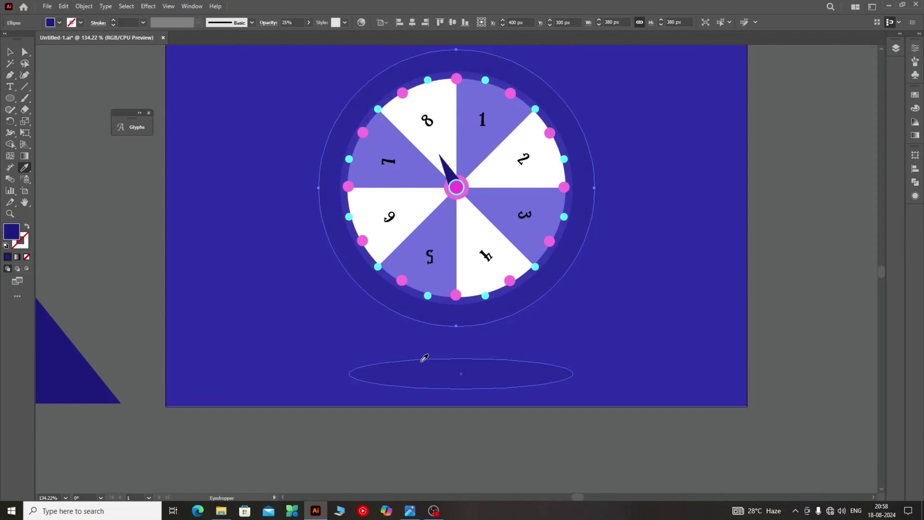
{"action": "left_click", "coordinate": [424, 358]}
Step: Recolour the group of wheel numbers with the dark blue fill
{"action": "key", "text": "v"}
{"action": "left_click", "coordinate": [611, 310]}
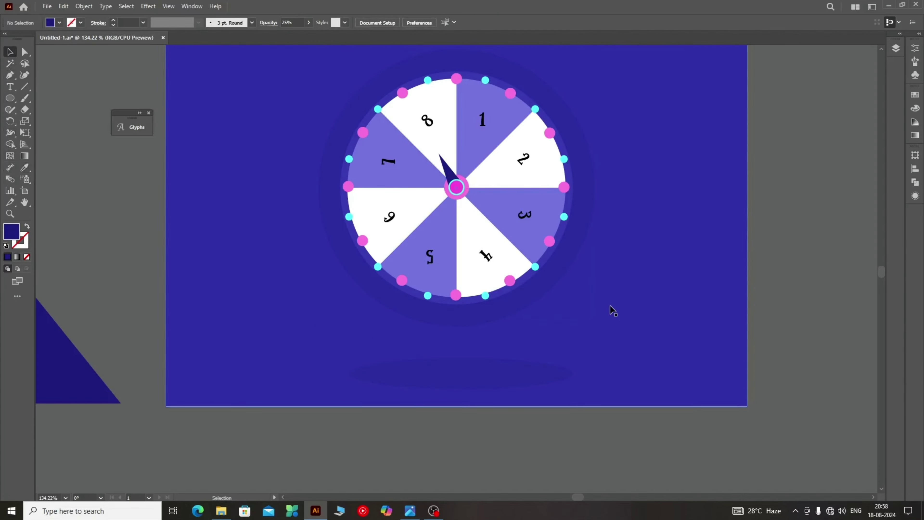
{"action": "scroll", "coordinate": [604, 314], "scroll_direction": "up", "scroll_amount": 5}
{"action": "scroll", "coordinate": [588, 314], "scroll_direction": "up", "scroll_amount": 3}
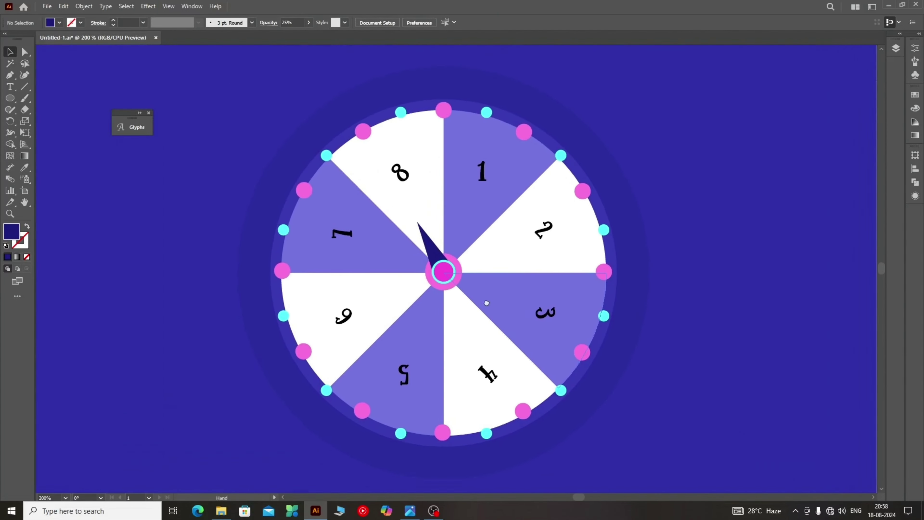
{"action": "left_click", "coordinate": [509, 107]}
{"action": "key", "text": "i"}
{"action": "left_click", "coordinate": [264, 150]}
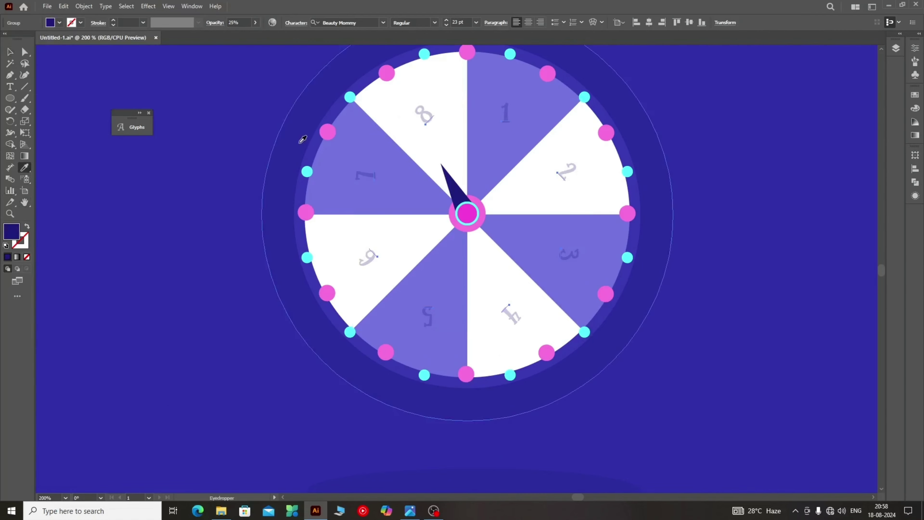
Step: Raise the numbers' opacity to 100%, then deselect and view the wheel centre
{"action": "left_click", "coordinate": [256, 22]}
{"action": "left_click_drag", "start_coordinate": [227, 34], "coordinate": [297, 42]}
{"action": "left_click", "coordinate": [631, 224]}
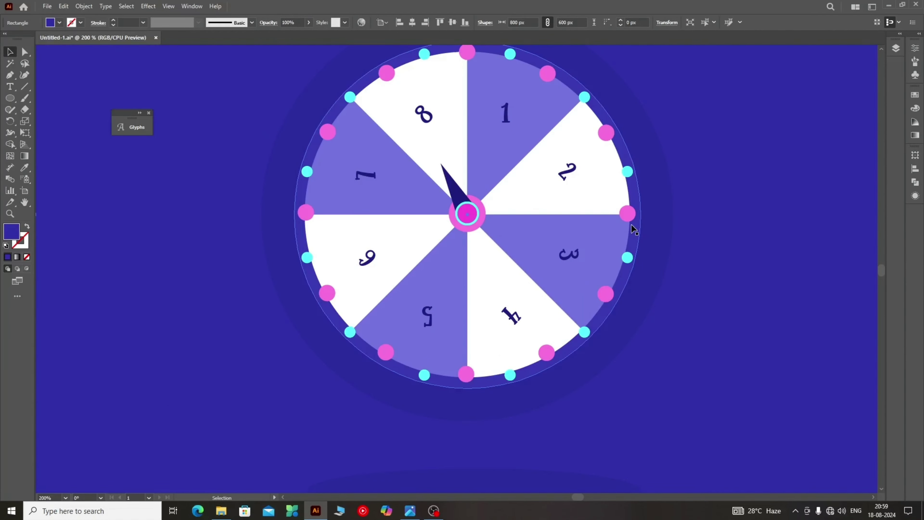
{"action": "left_click_drag", "start_coordinate": [592, 231], "coordinate": [600, 283]}
{"action": "scroll", "coordinate": [528, 274], "scroll_direction": "up", "scroll_amount": 2}
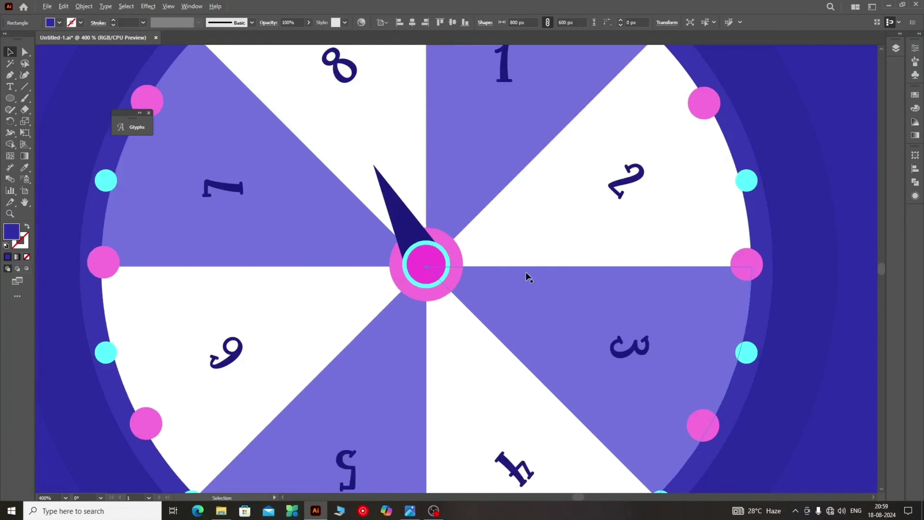
{"action": "scroll", "coordinate": [528, 277], "scroll_direction": "down", "scroll_amount": 2}
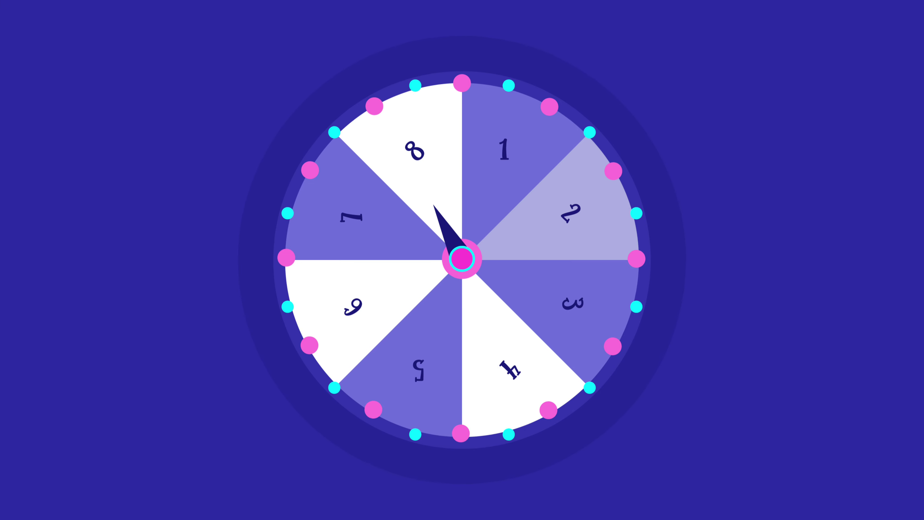